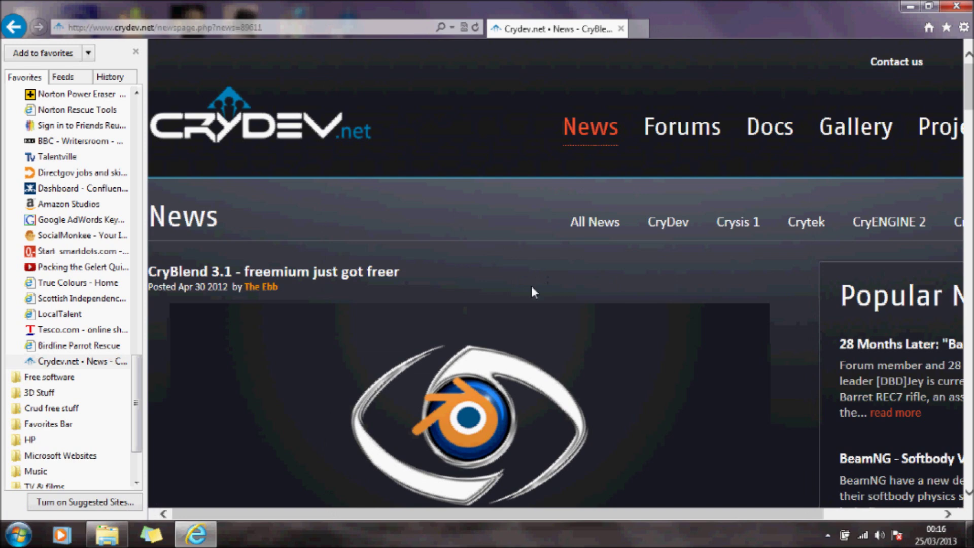
Step: Browse the CryDev.net page and go to its Forums
scroll(531, 288, down, 3)
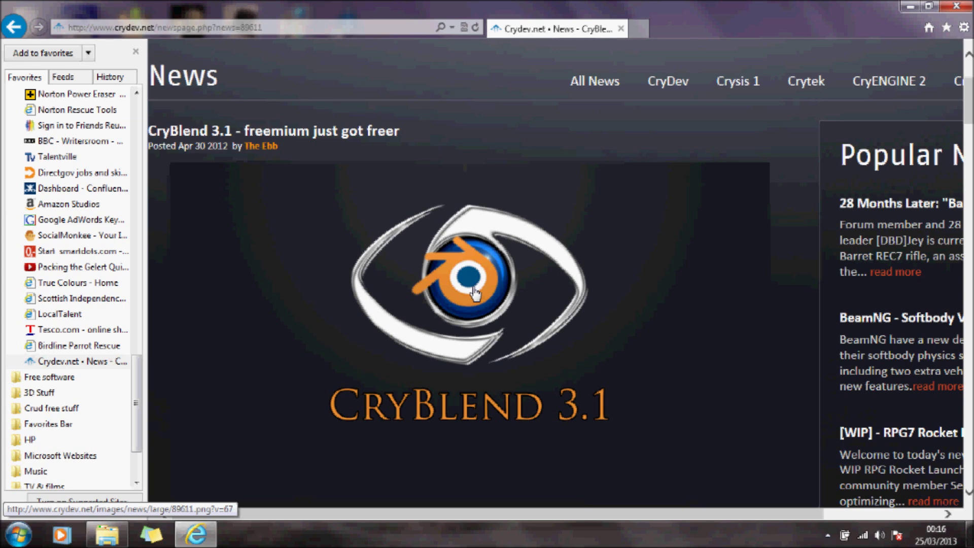
scroll(475, 293, up, 3)
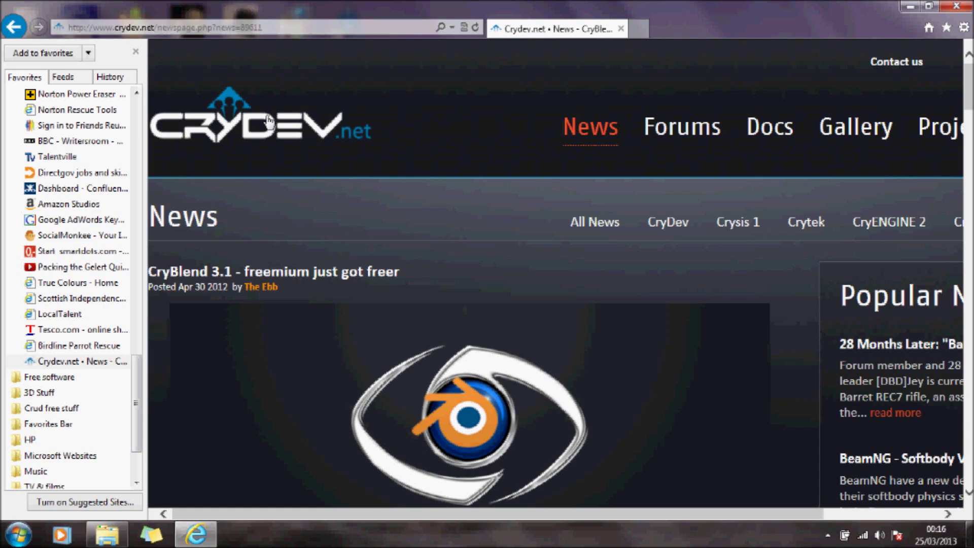
scroll(354, 371, down, 12)
scroll(352, 366, down, 5)
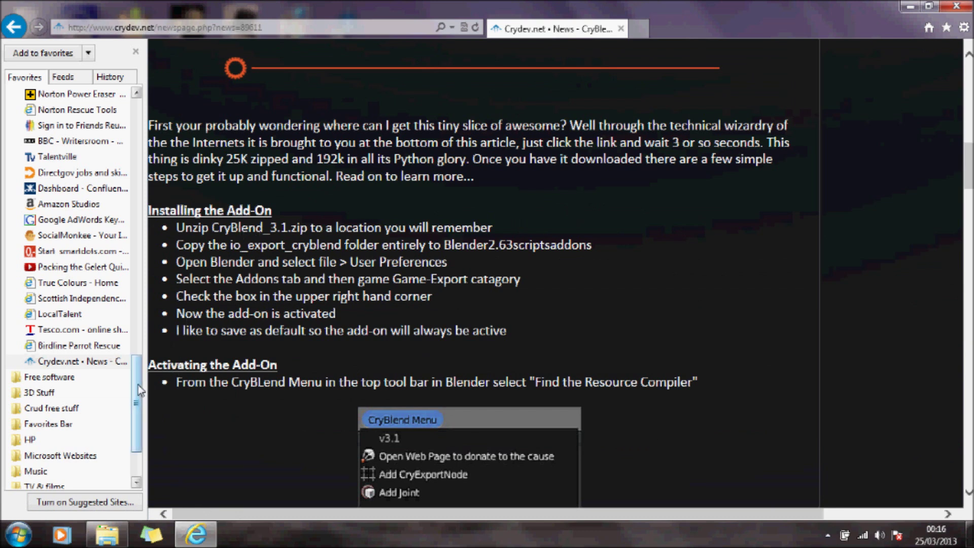
scroll(134, 383, up, 3)
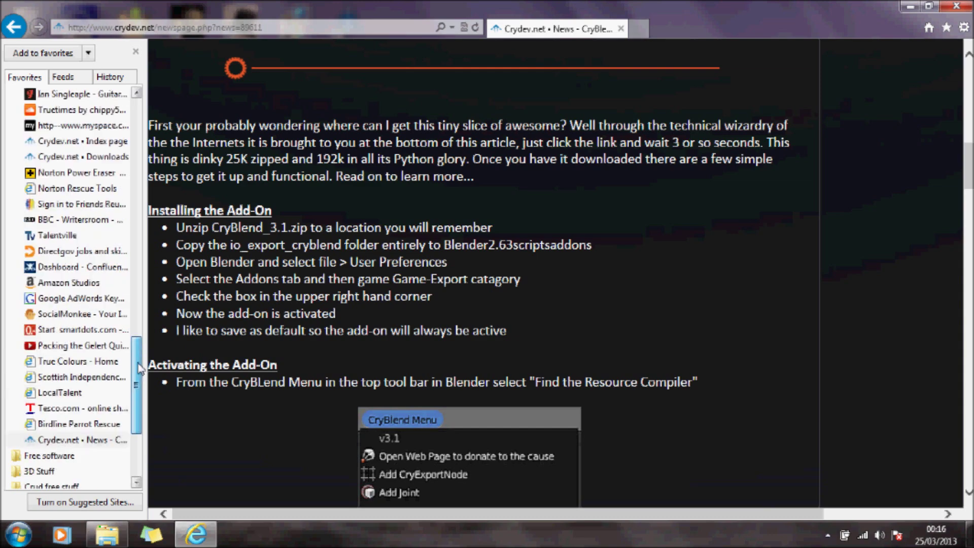
scroll(496, 261, up, 5)
scroll(498, 262, up, 6)
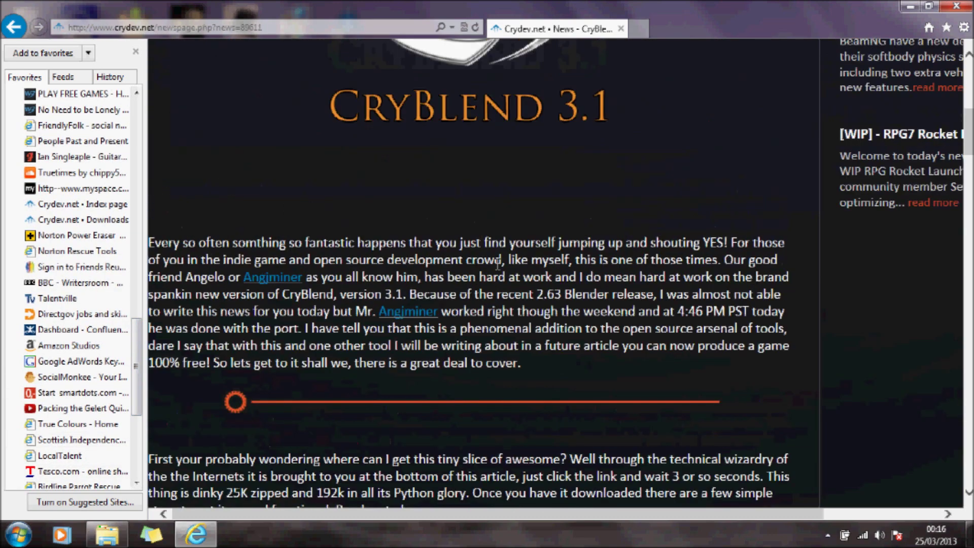
scroll(497, 225, up, 4)
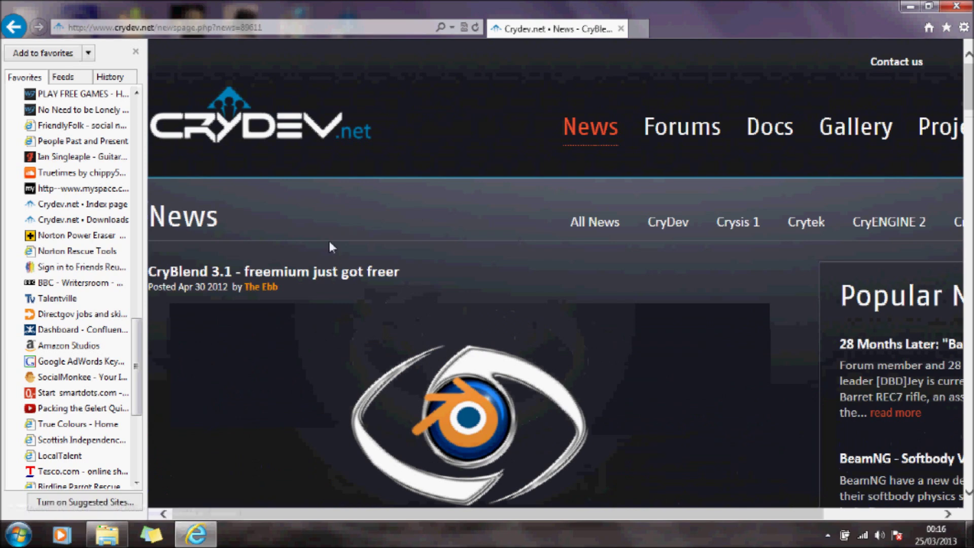
scroll(305, 249, down, 7)
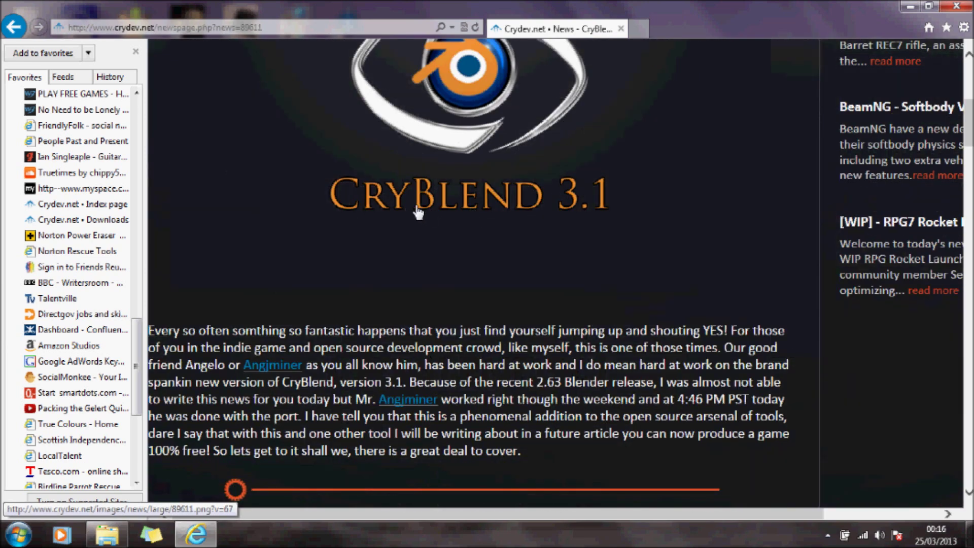
scroll(482, 269, up, 7)
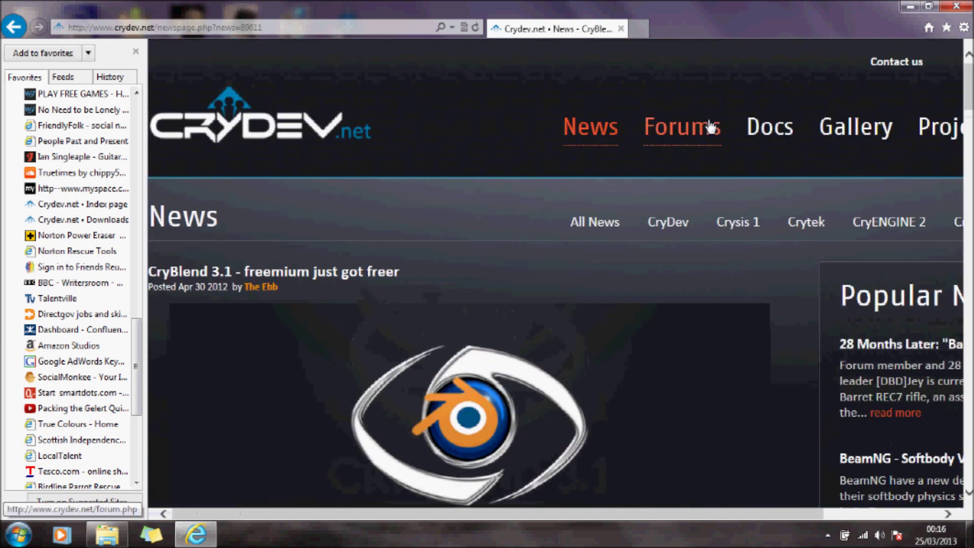
click(707, 131)
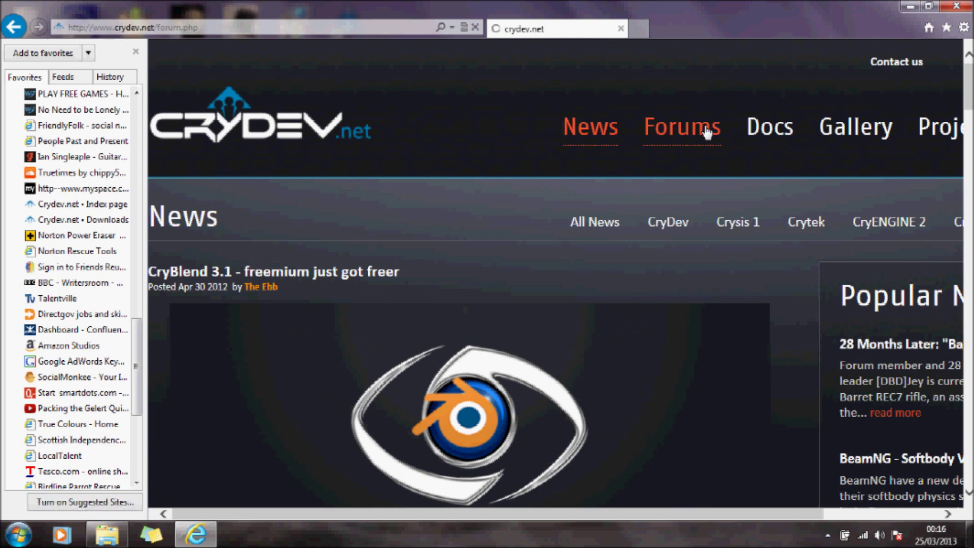
Step: Read through the Asset Creation subforum topics, including CryBlend, then close Internet Explorer
scroll(427, 264, down, 3)
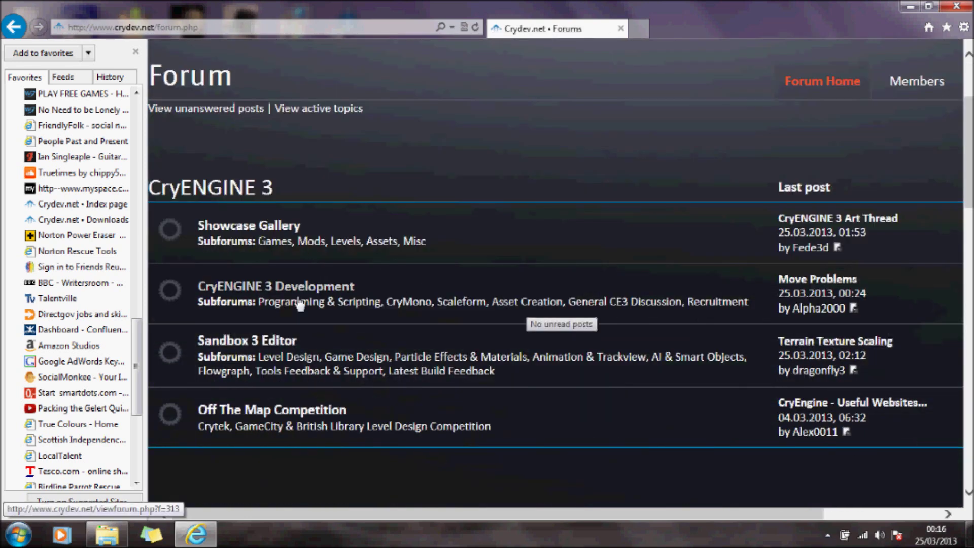
click(533, 304)
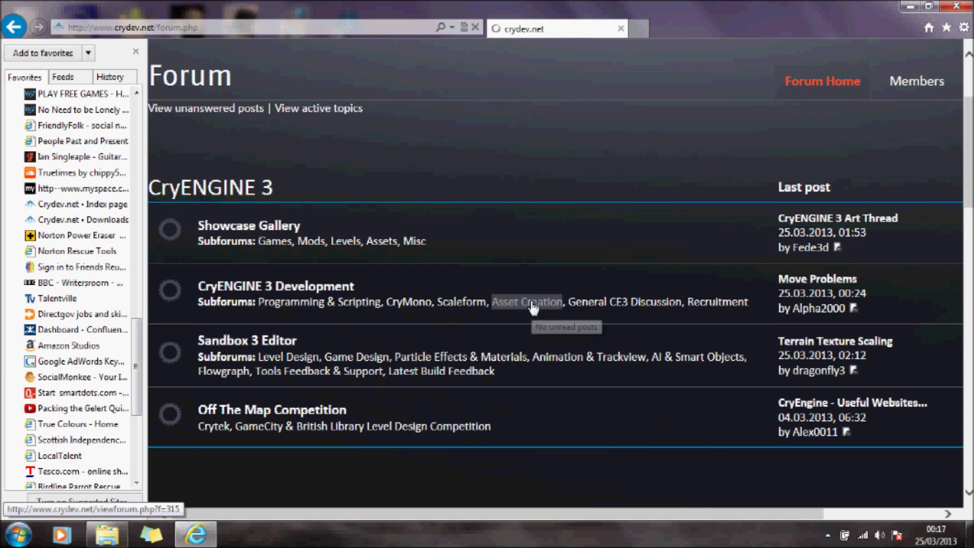
scroll(530, 304, down, 5)
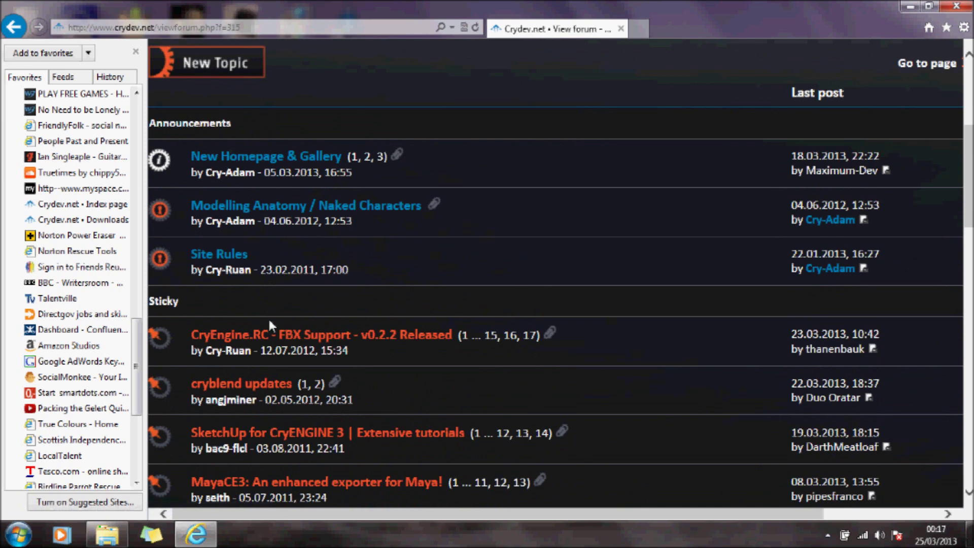
scroll(271, 388, down, 5)
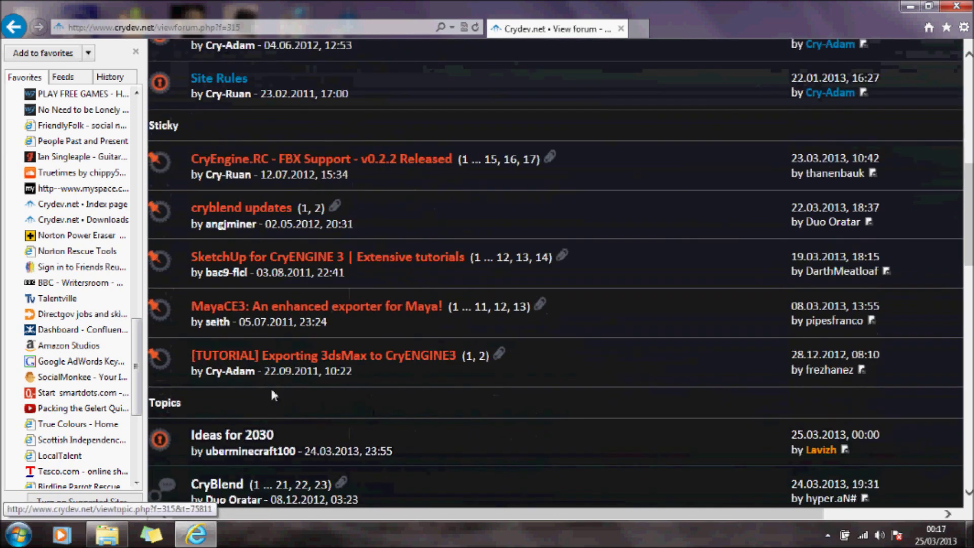
scroll(272, 388, down, 1)
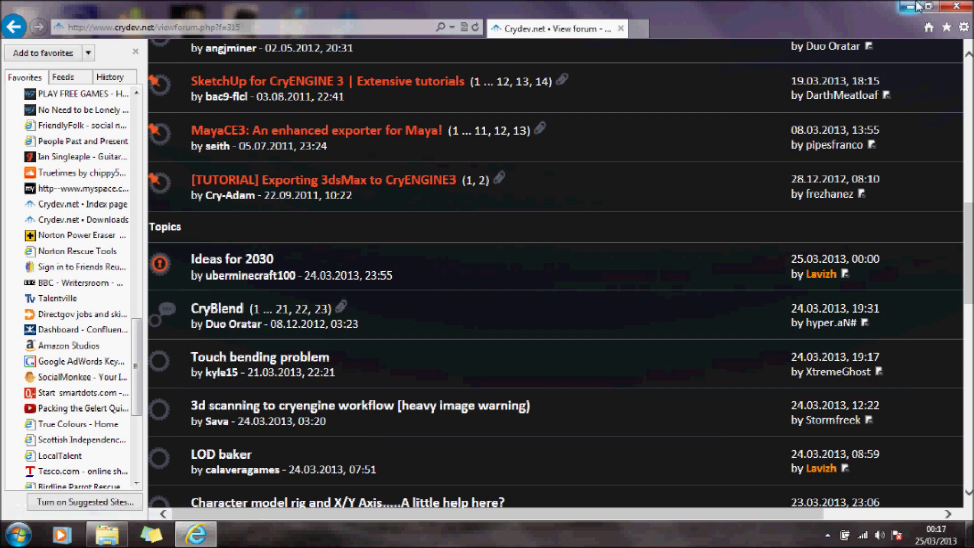
click(956, 6)
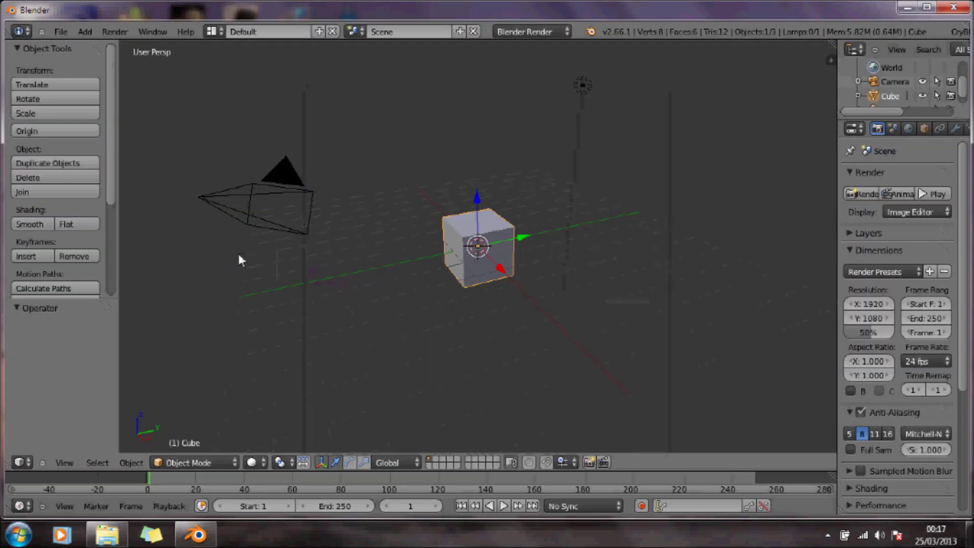
Step: Hide the Info header's standard menus and look over the CryBlend menu's Export To Game command
right_click(735, 26)
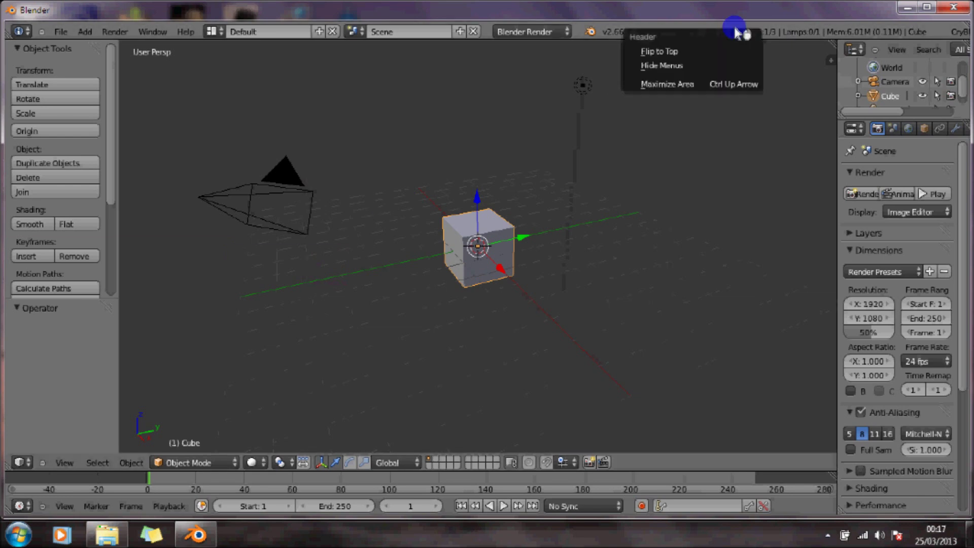
click(688, 65)
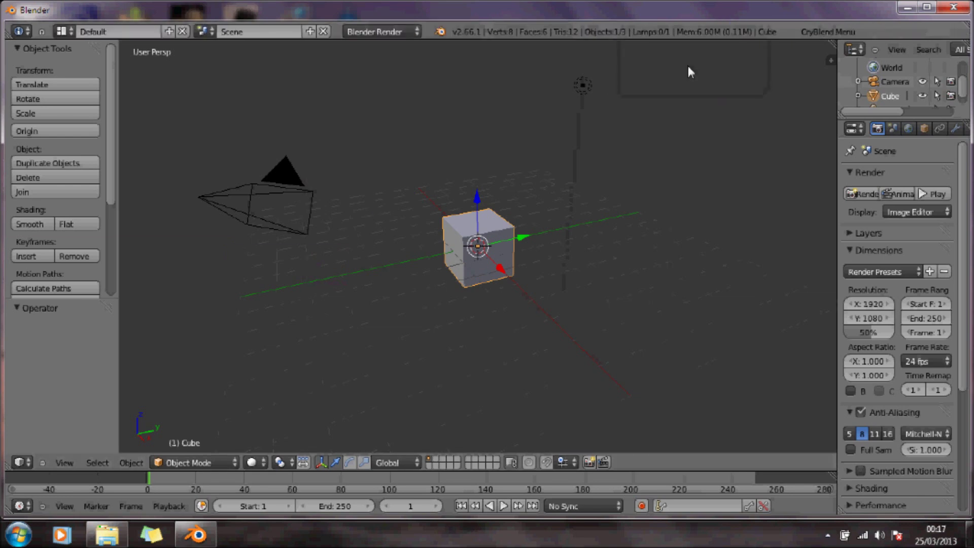
click(837, 31)
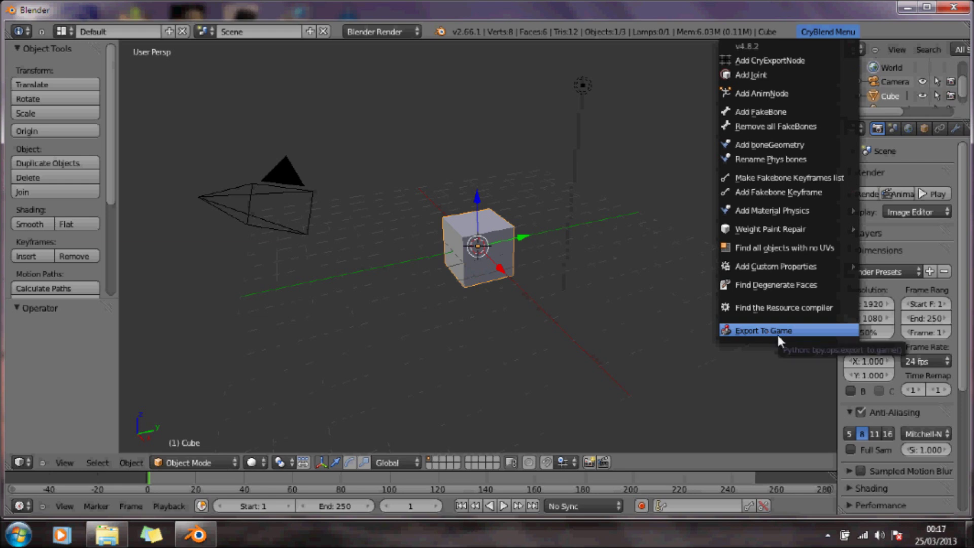
click(631, 303)
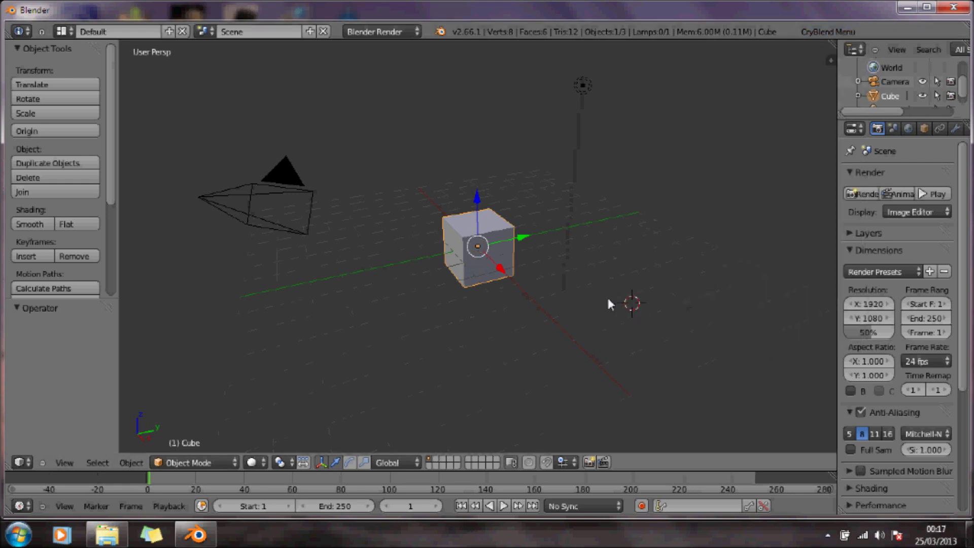
Step: Set the animation end frame to 60 and turn on Auto Keyframe
click(344, 508)
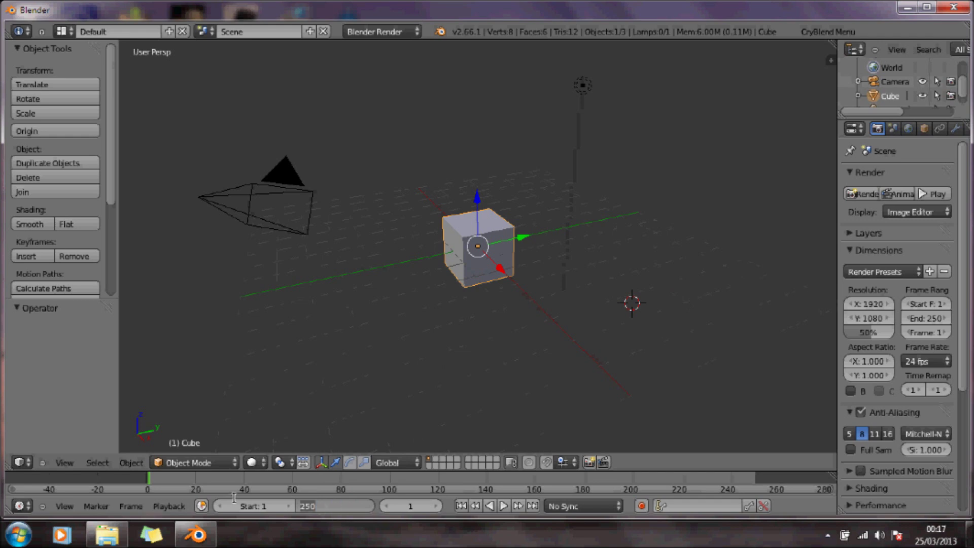
text(60)
key(Return)
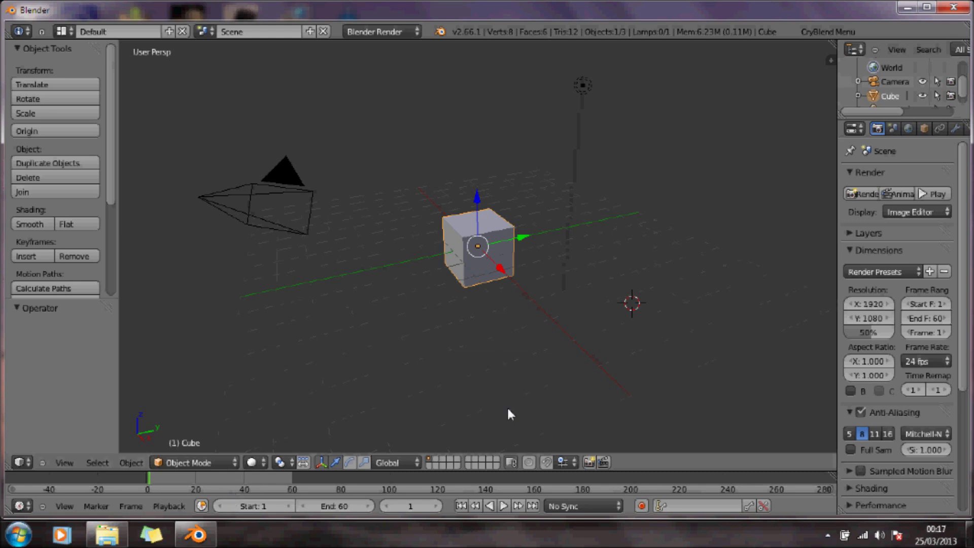
click(642, 506)
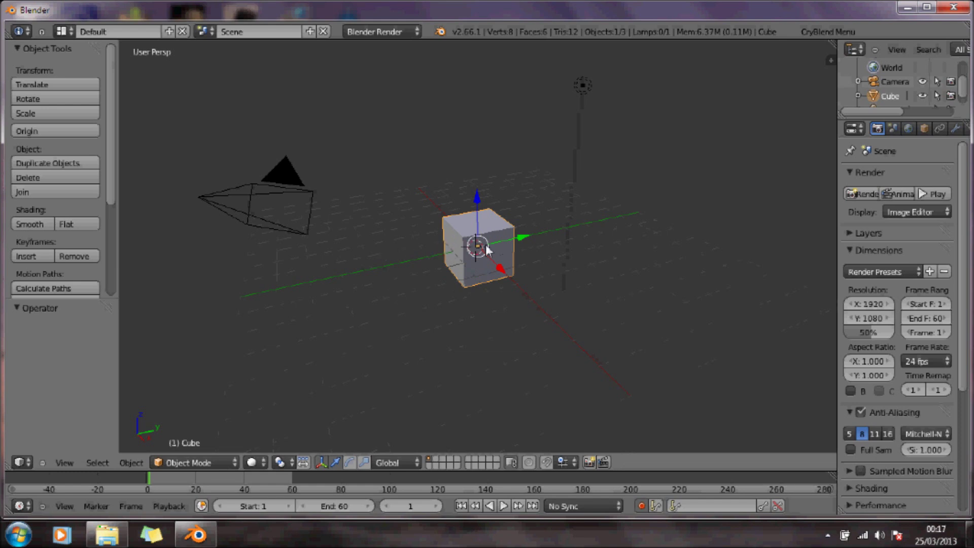
Step: Keyframe the cube in different positions at frames 1, 20, 30, 47, 54 and 60, then play it back
drag(480, 249, 388, 248)
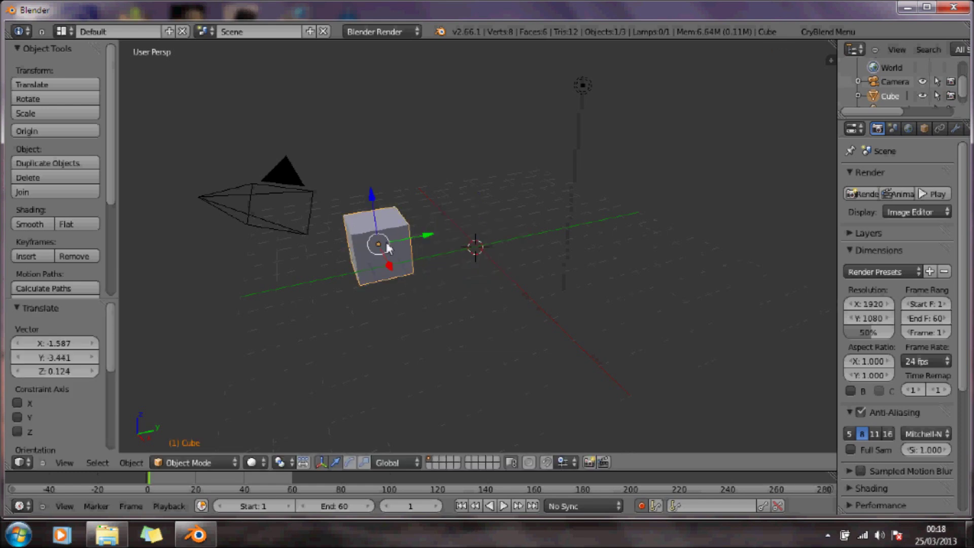
click(196, 477)
drag(383, 242, 509, 144)
click(220, 478)
click(262, 477)
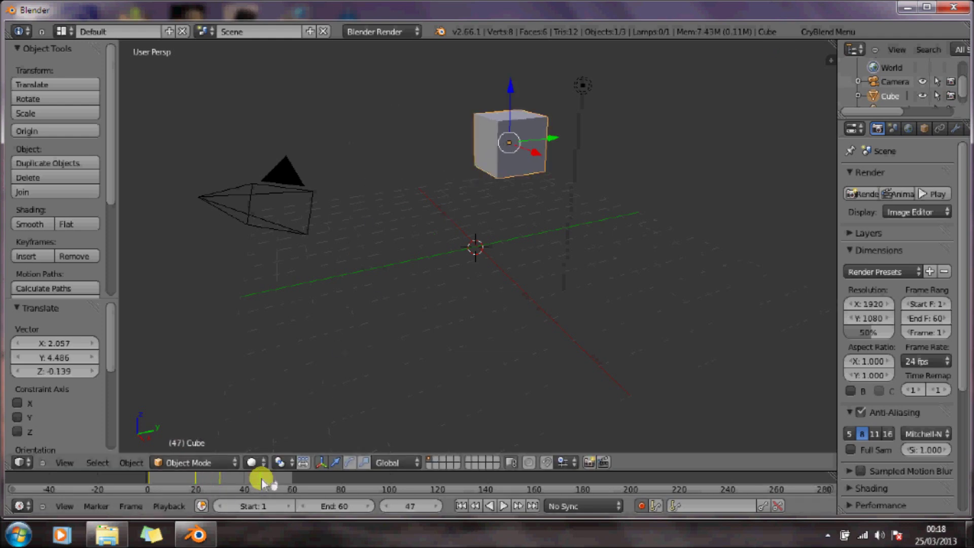
click(526, 145)
drag(525, 147, 465, 258)
click(279, 479)
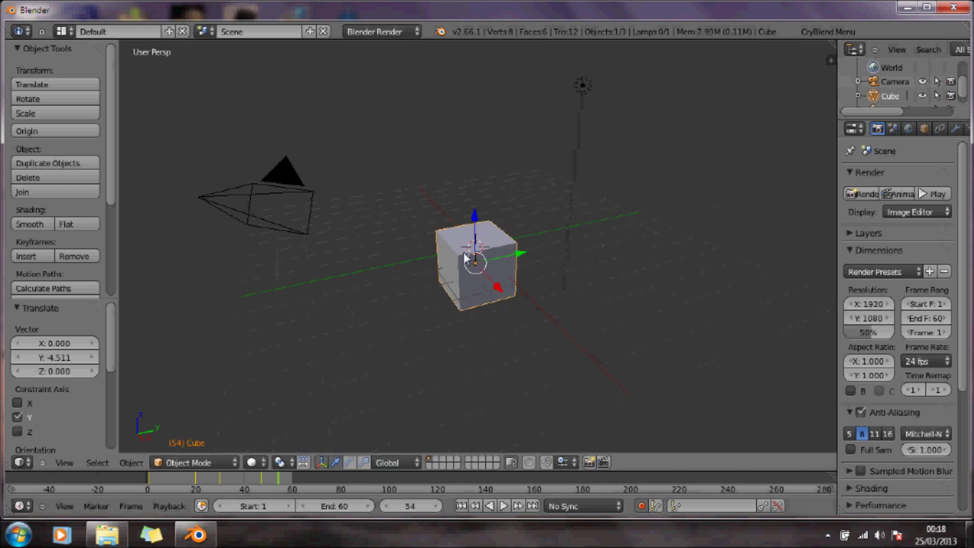
click(292, 479)
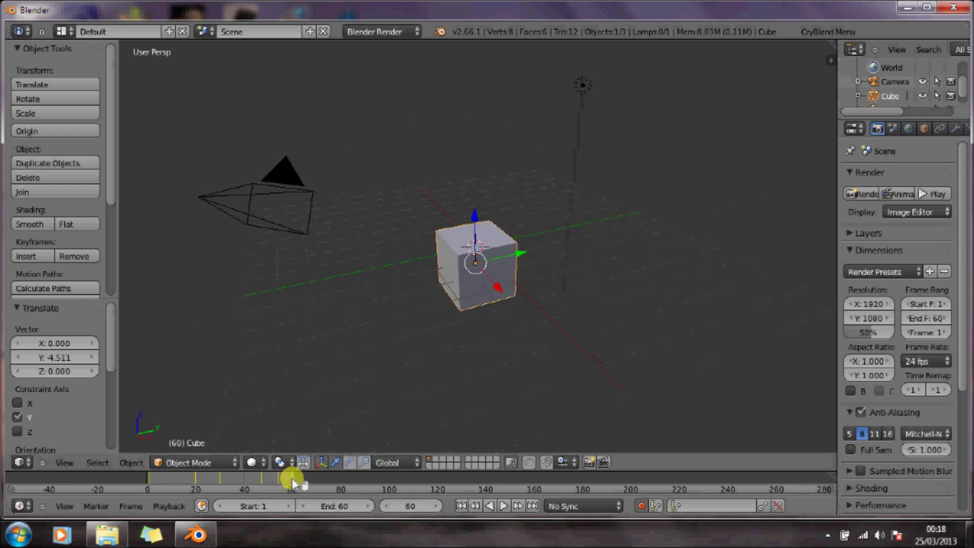
click(503, 506)
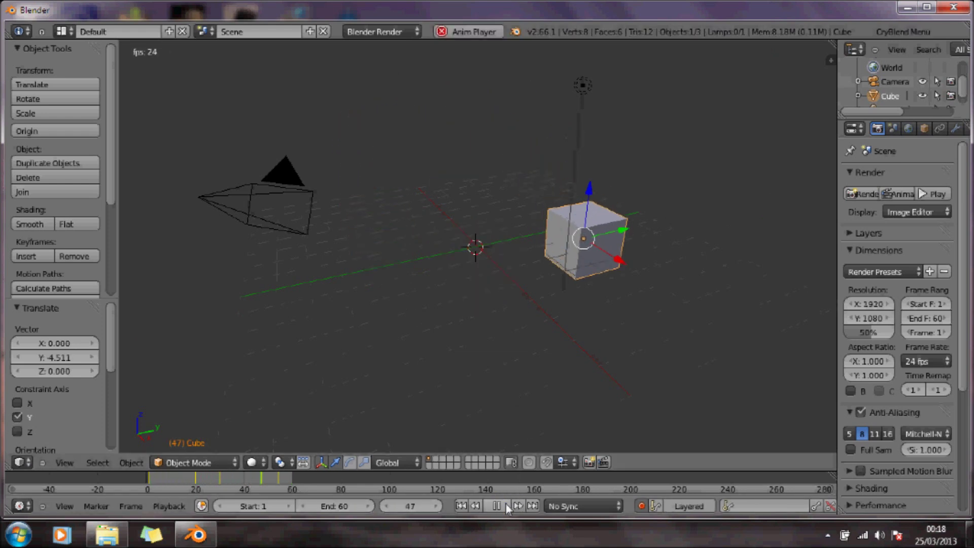
click(499, 506)
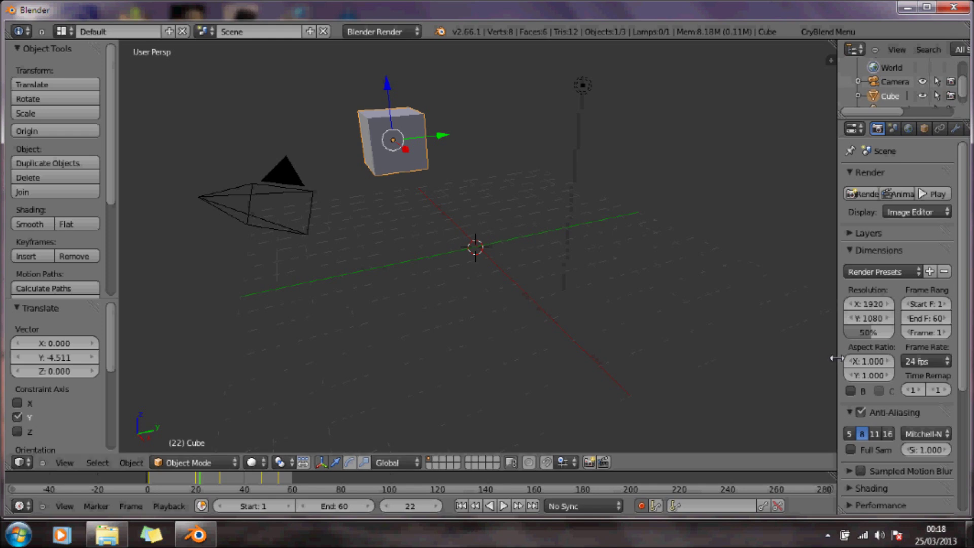
Step: Add a UV map to the cube's mesh data
drag(836, 355, 689, 353)
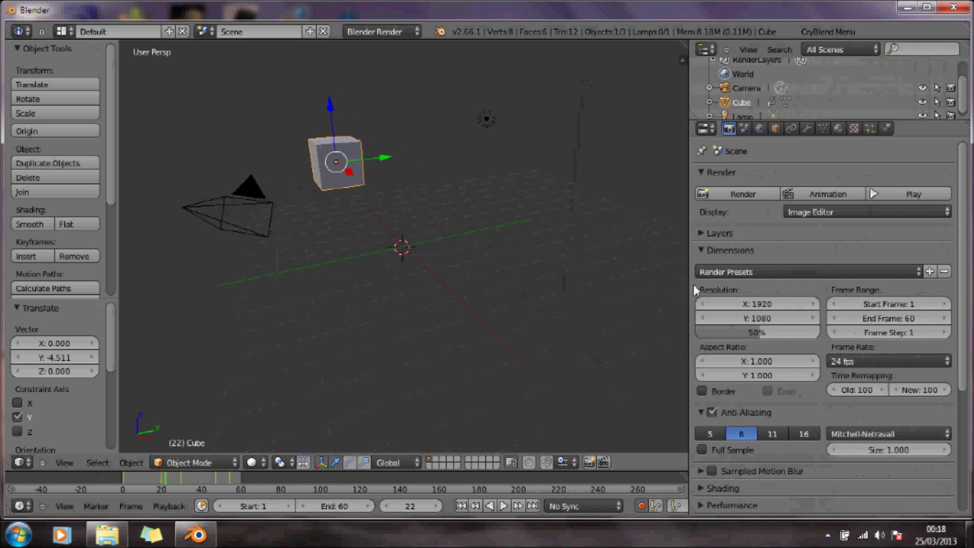
click(822, 128)
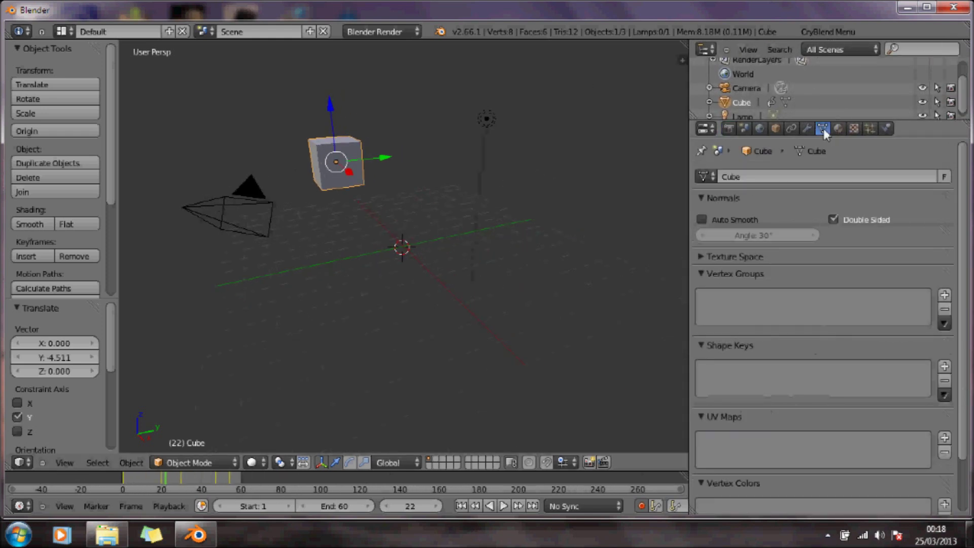
click(945, 438)
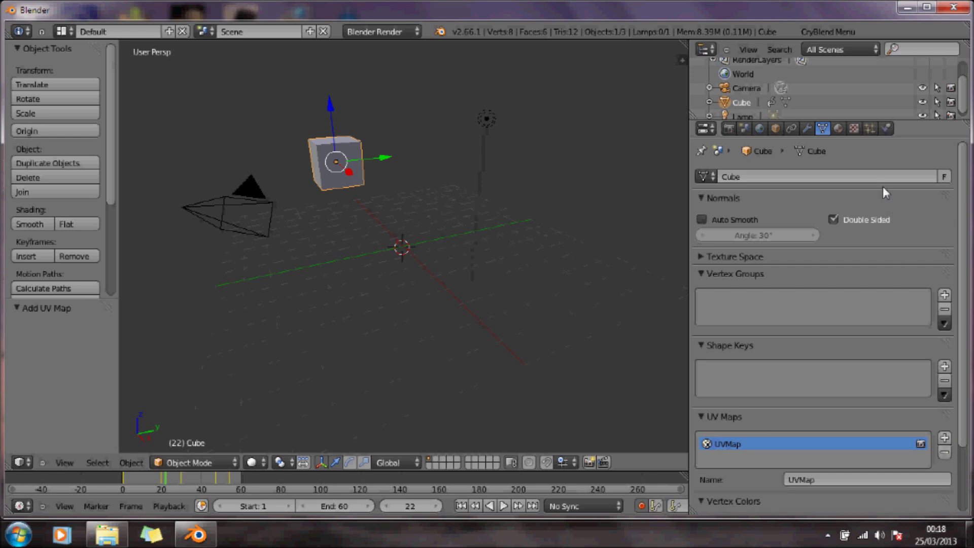
Step: Give the cube's material a red diffuse and orange specular colour, then preview the animation
click(839, 129)
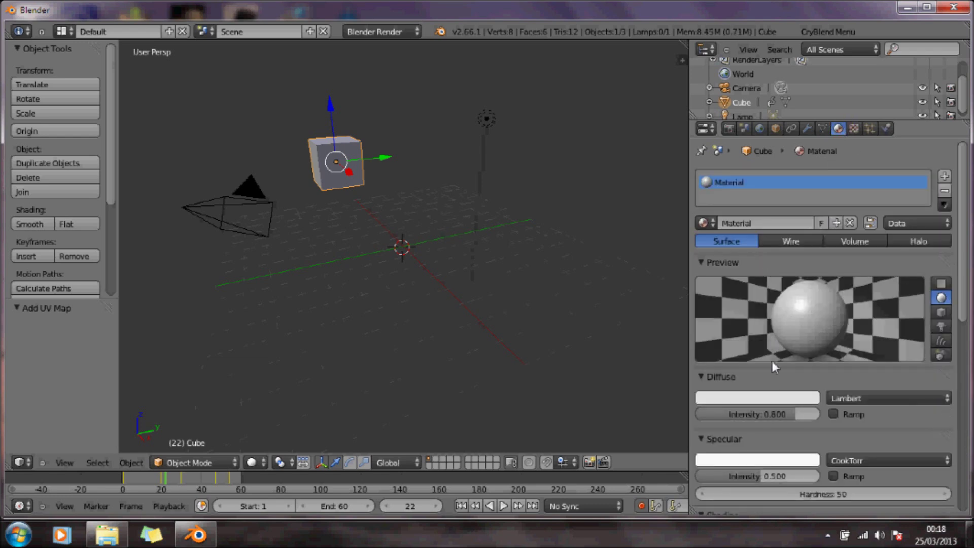
click(779, 399)
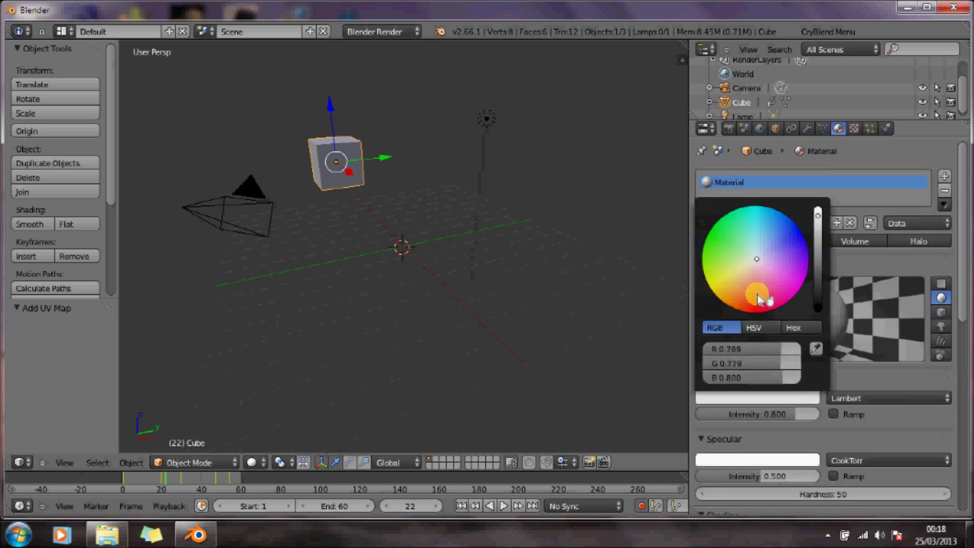
drag(759, 288, 745, 359)
click(751, 460)
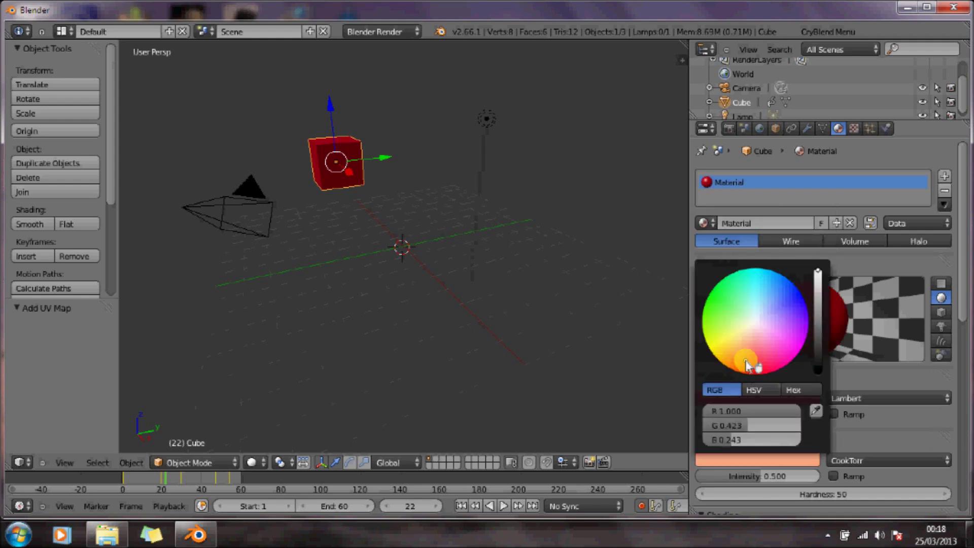
click(539, 339)
click(503, 505)
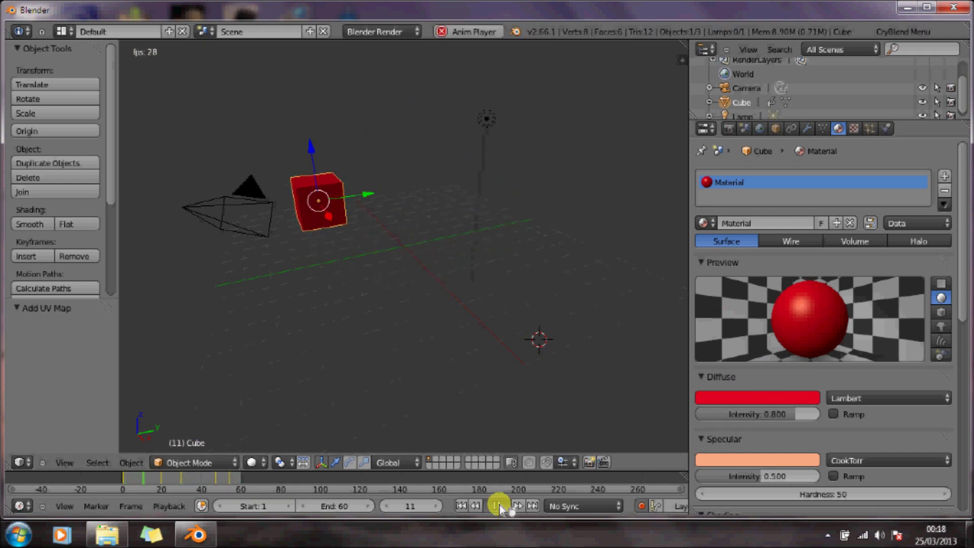
click(501, 505)
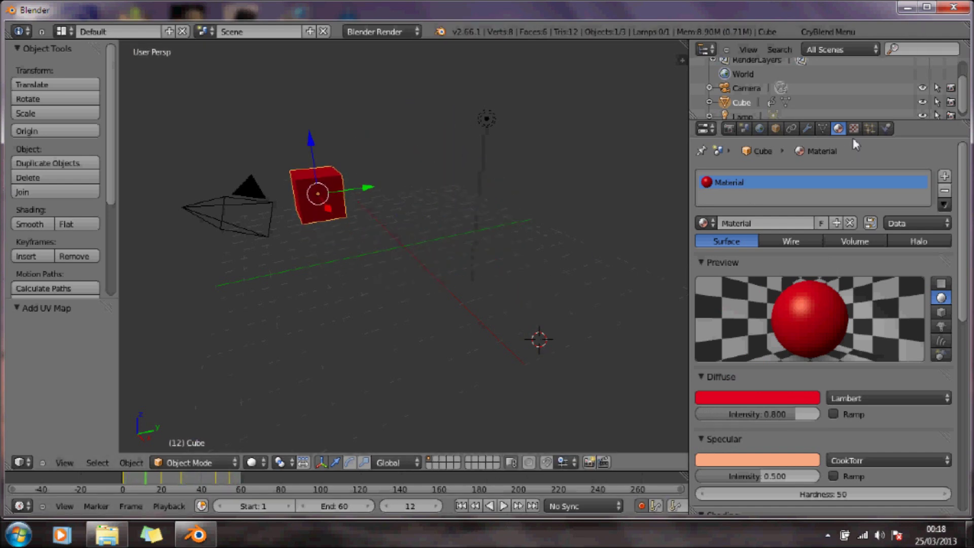
Step: Add a CryExportNode for the cube named 'cube 1' from the CryBlend menu
click(847, 32)
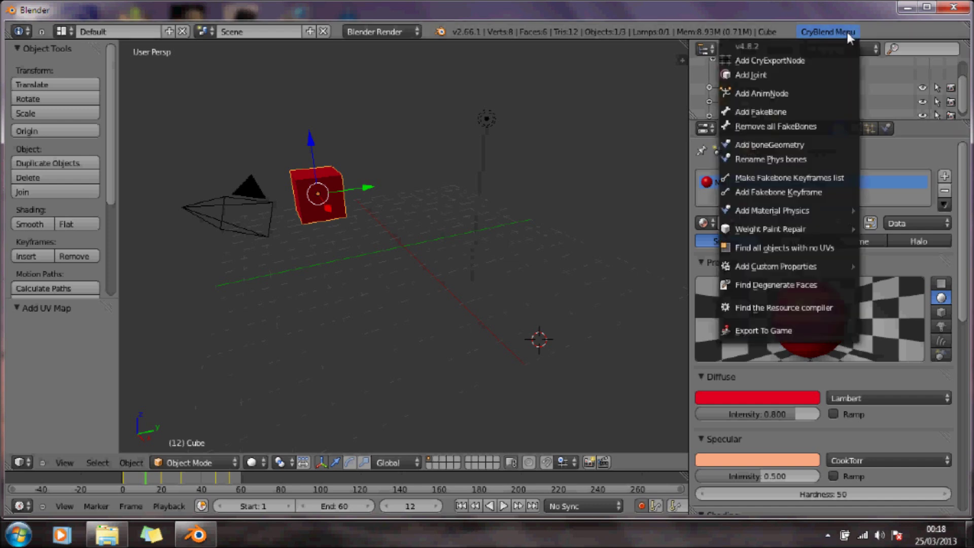
click(808, 61)
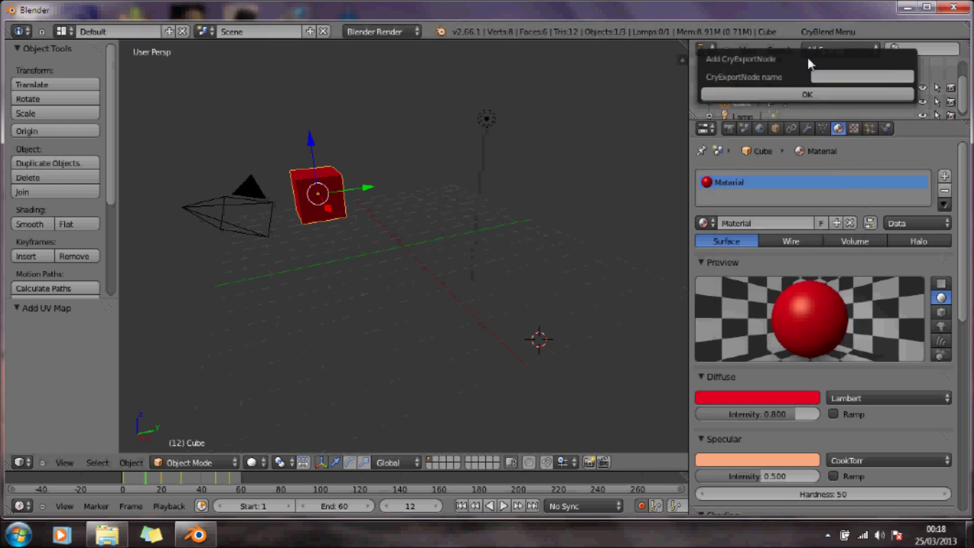
click(836, 76)
click(780, 95)
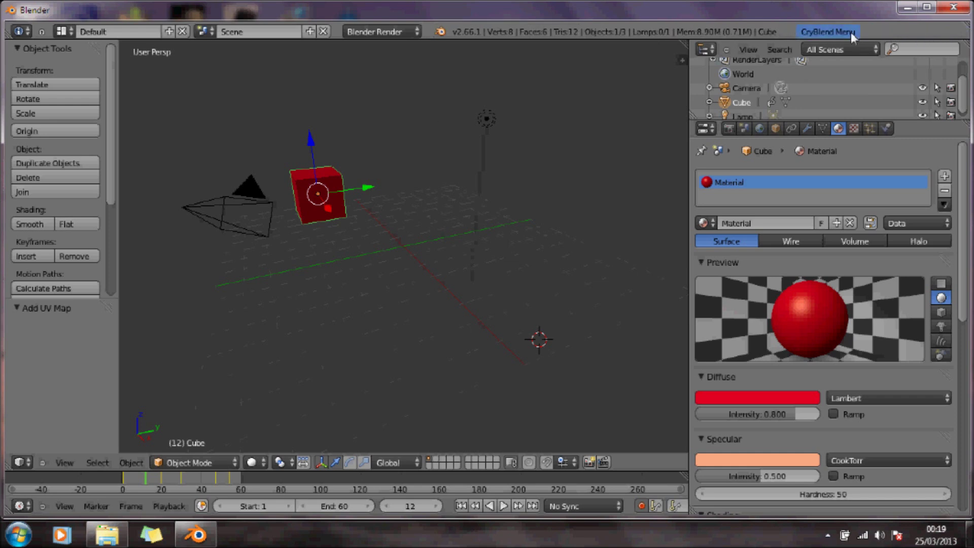
click(837, 30)
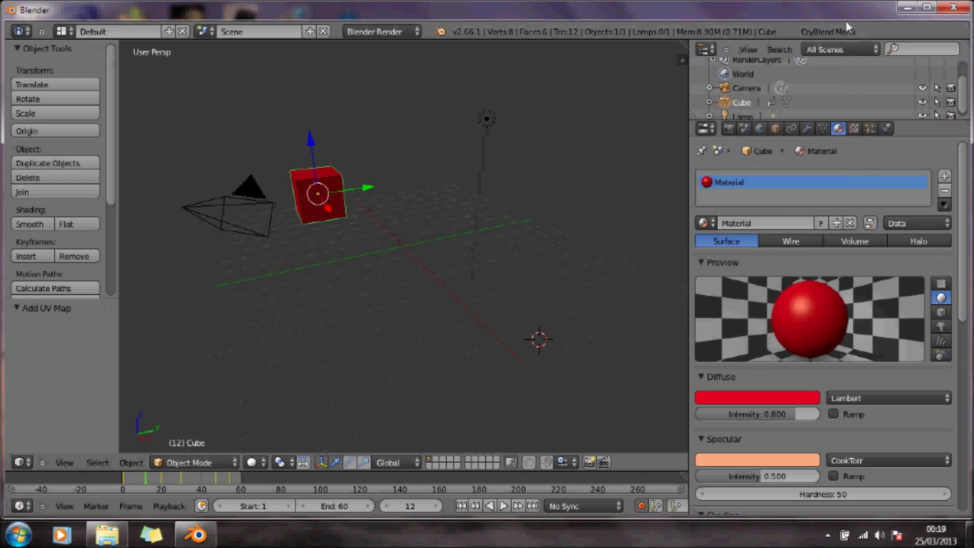
Step: Export the cube to the Blender animations folder as 'cube 1.dae' with the CGA option
click(842, 30)
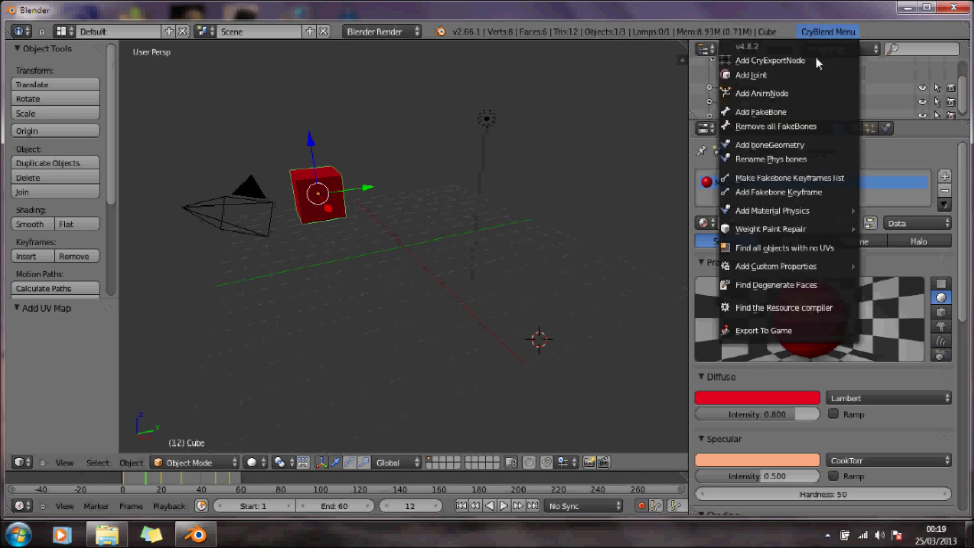
click(798, 333)
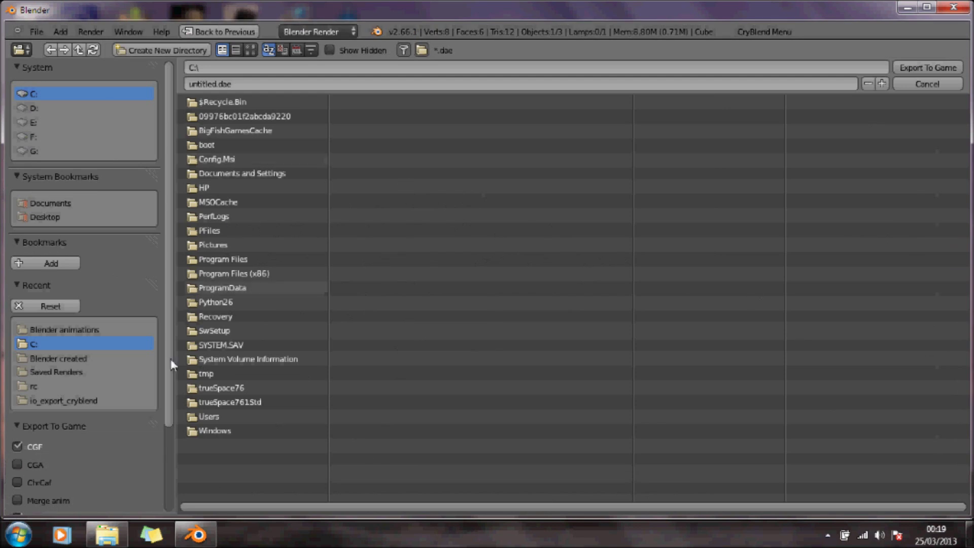
click(85, 330)
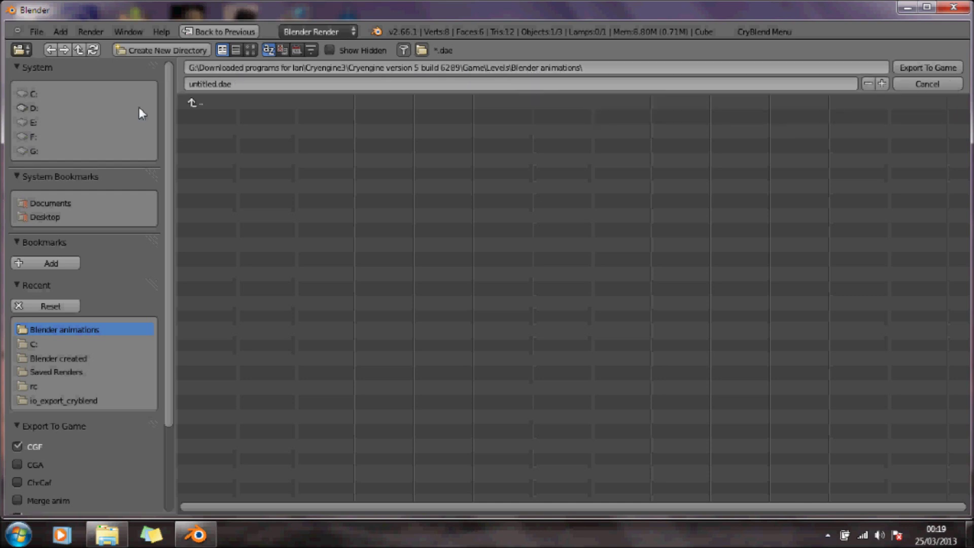
click(212, 84)
click(216, 82)
drag(218, 84, 120, 83)
text(cube 1)
key(Return)
scroll(166, 456, down, 5)
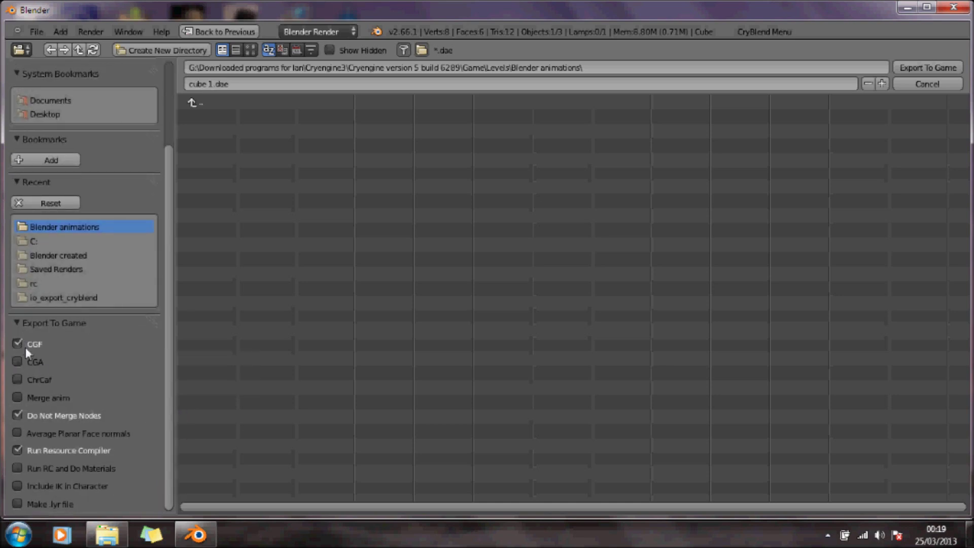
click(21, 361)
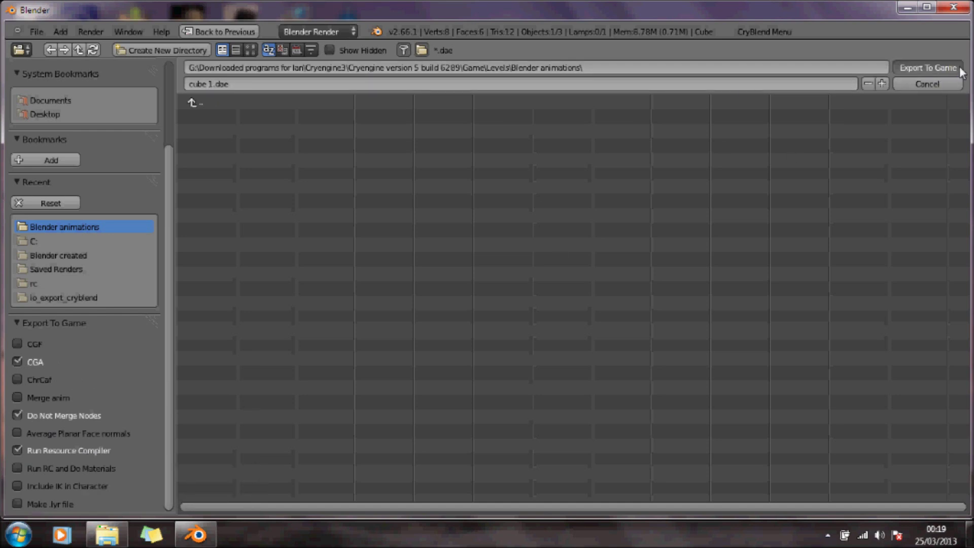
click(927, 68)
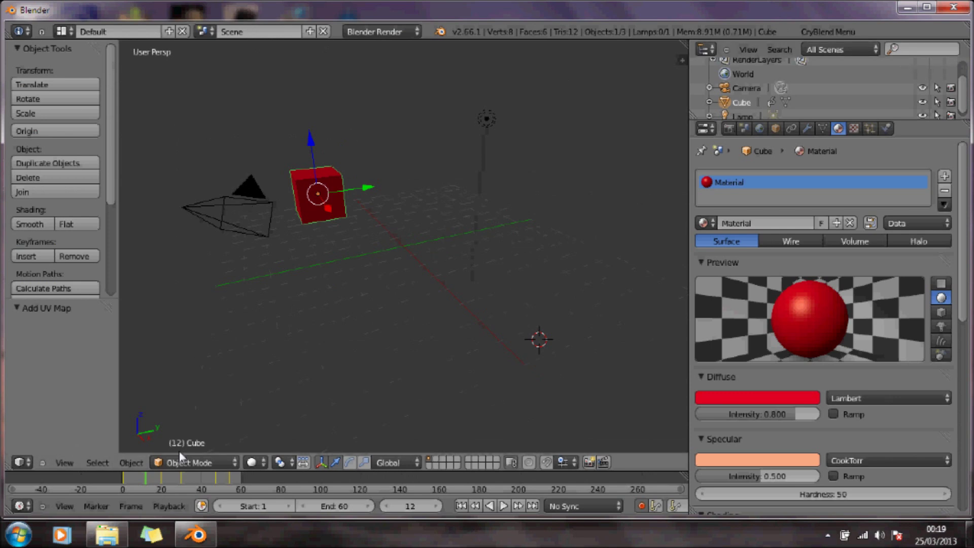
click(107, 534)
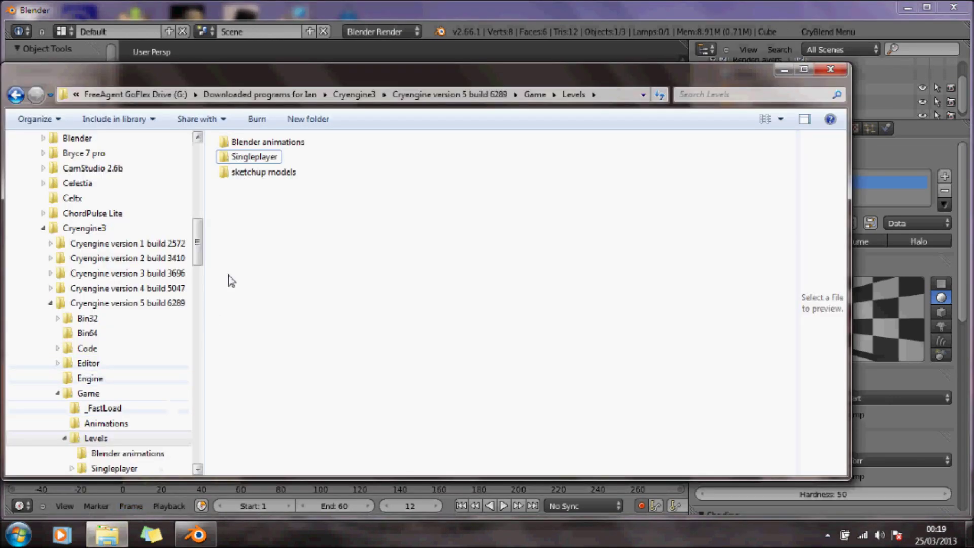
double_click(255, 142)
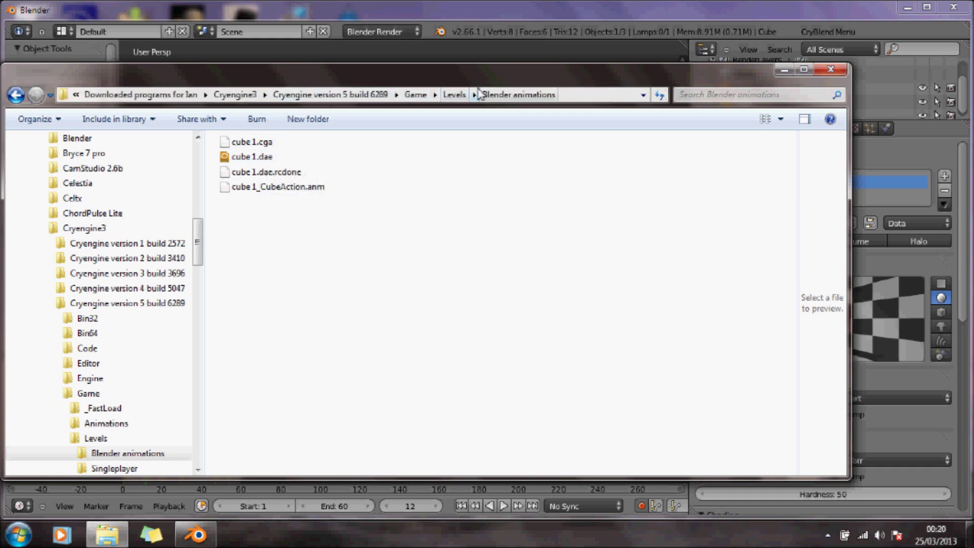
click(832, 70)
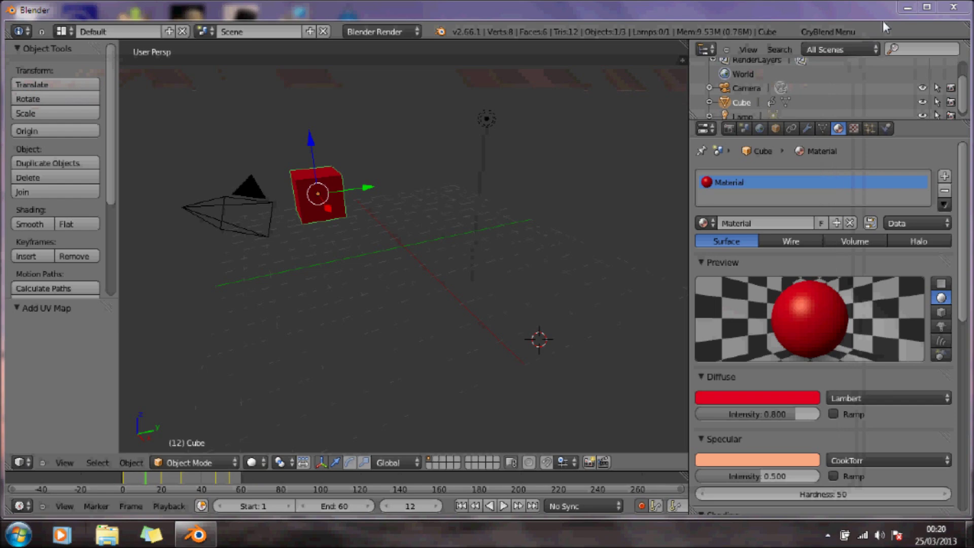
click(954, 10)
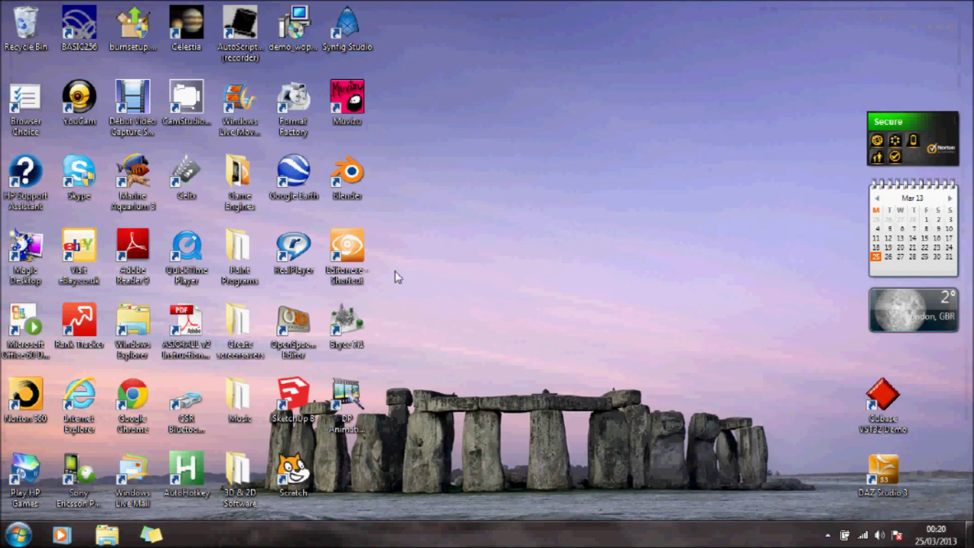
Step: Launch the Sandbox editor from its desktop shortcut and log in to CryDev
double_click(349, 254)
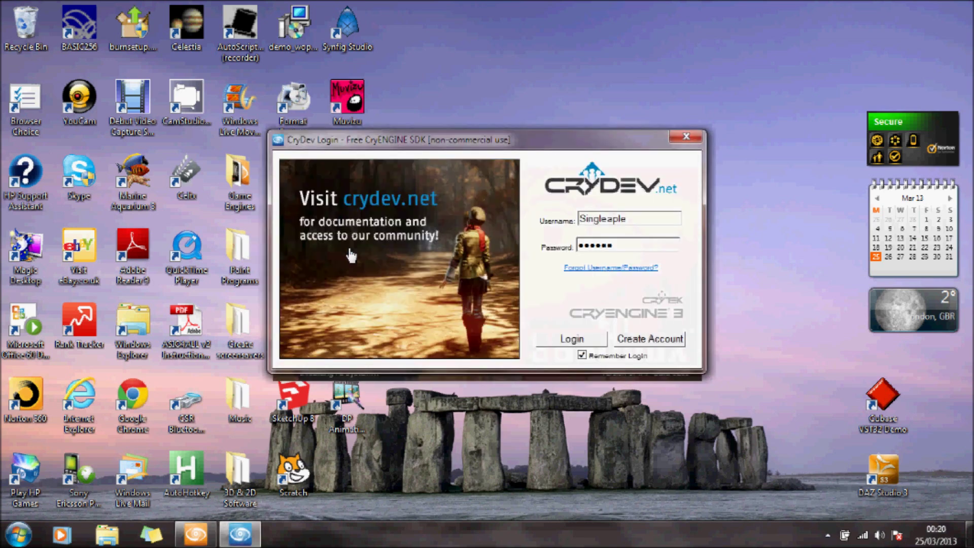
click(572, 343)
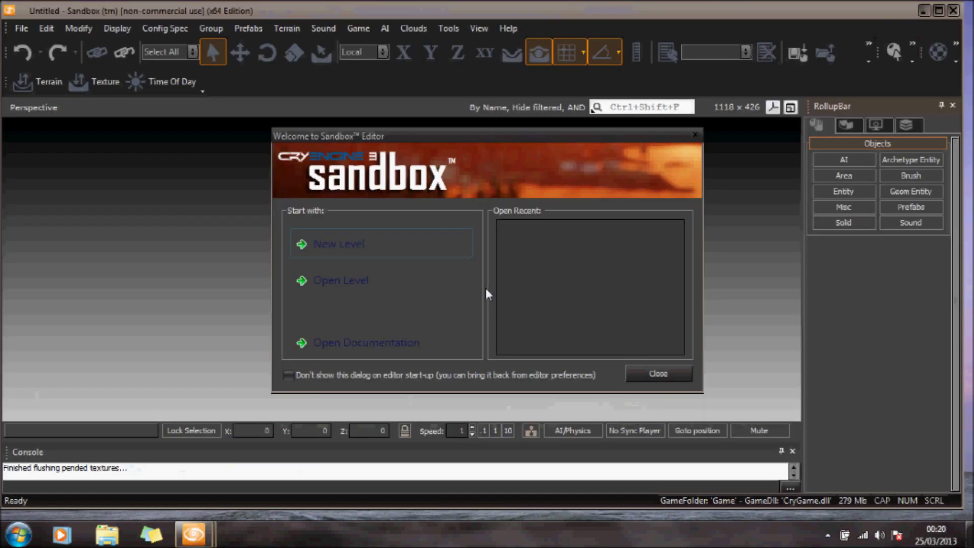
Step: Create a new level named 'Uan 1', generating its surface texture and dismissing the warnings
click(363, 246)
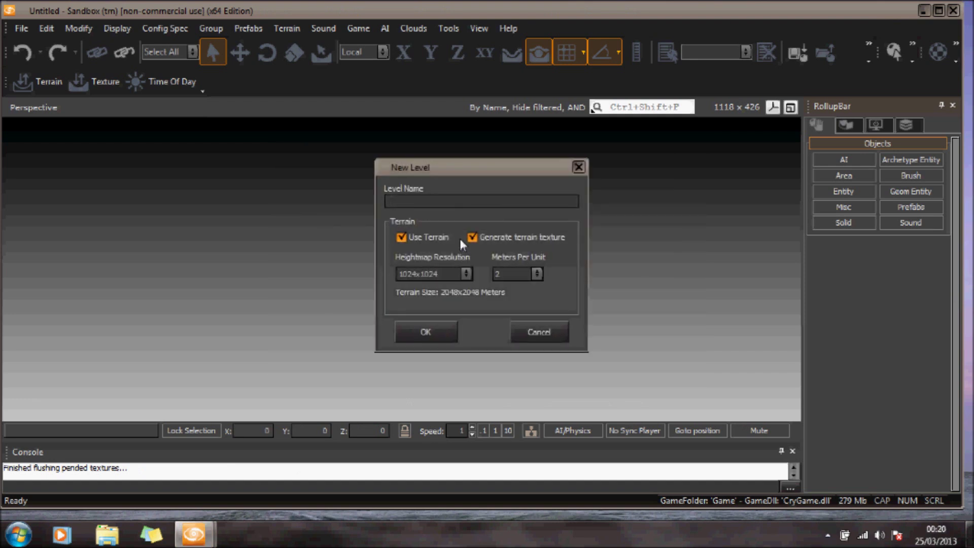
text(Uan 1)
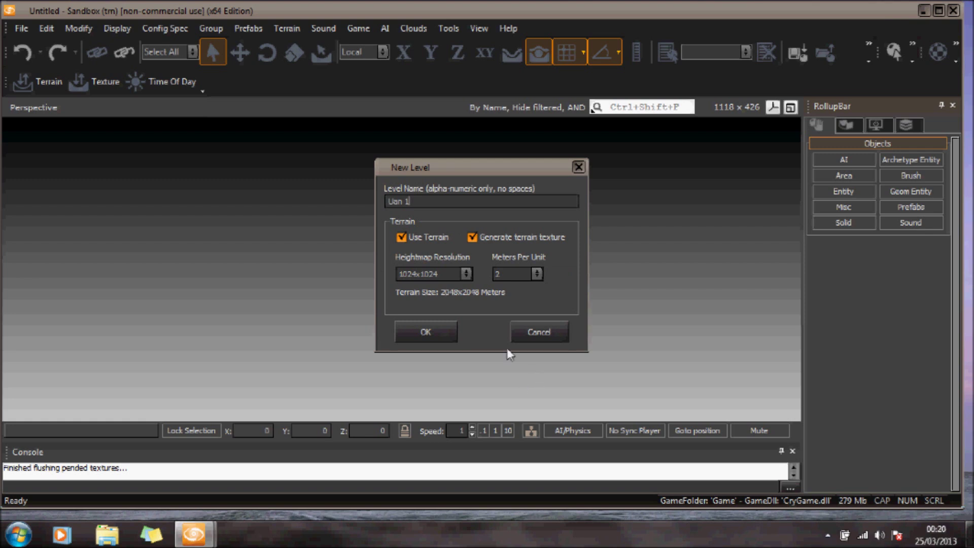
click(423, 333)
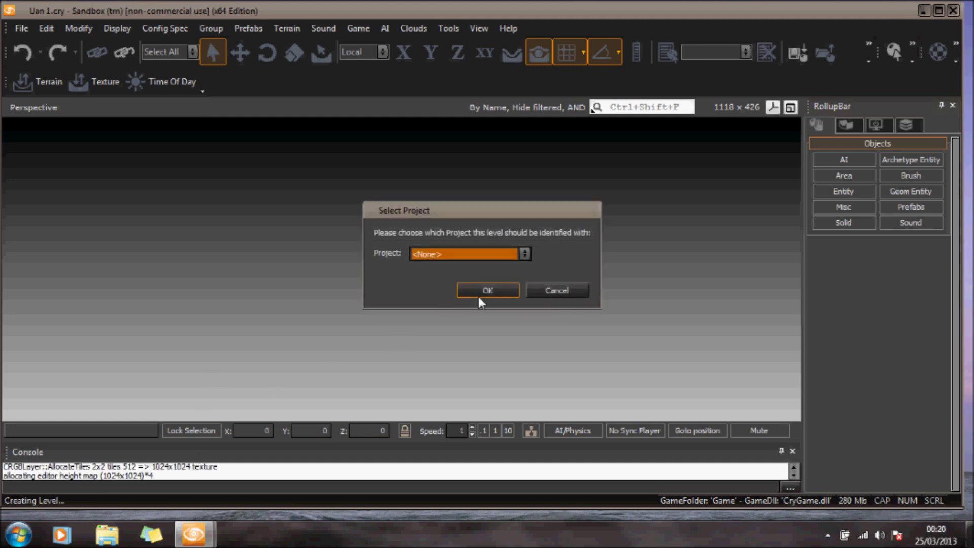
click(483, 289)
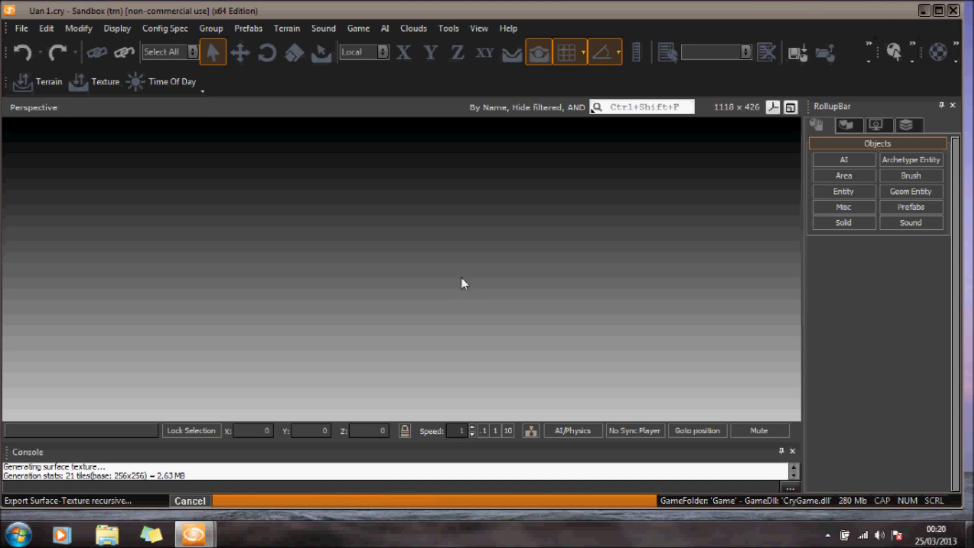
click(464, 355)
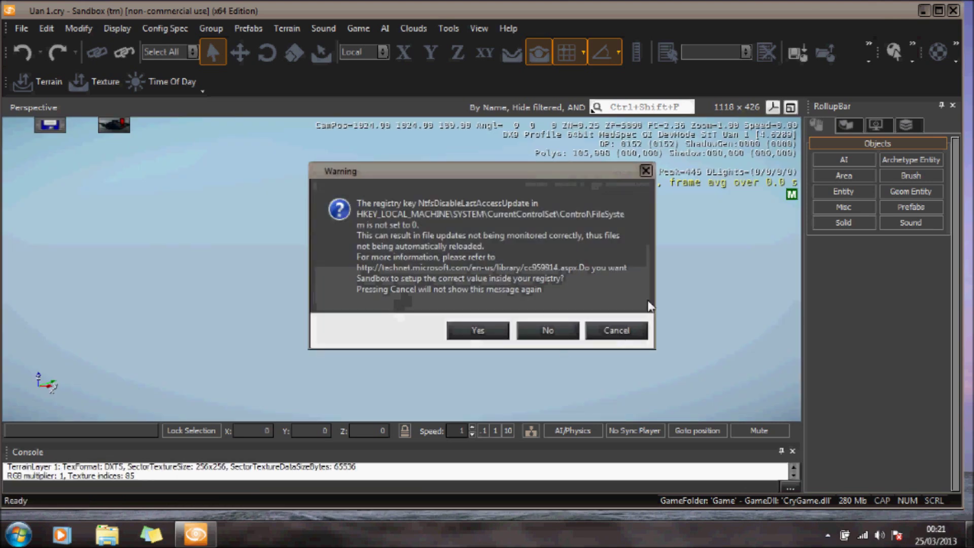
click(619, 330)
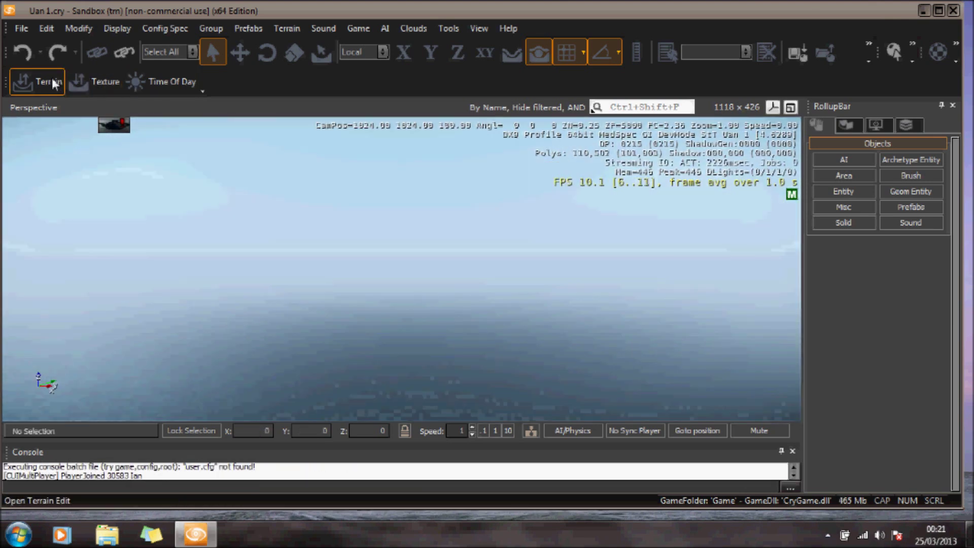
Step: Remove the ocean from the level in the Terrain Editor, then close it
click(46, 80)
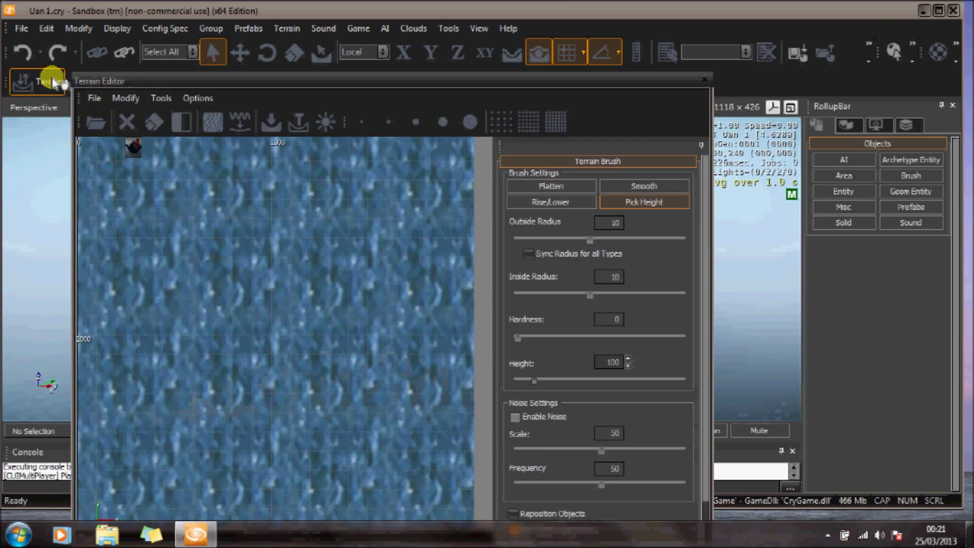
click(129, 102)
click(152, 129)
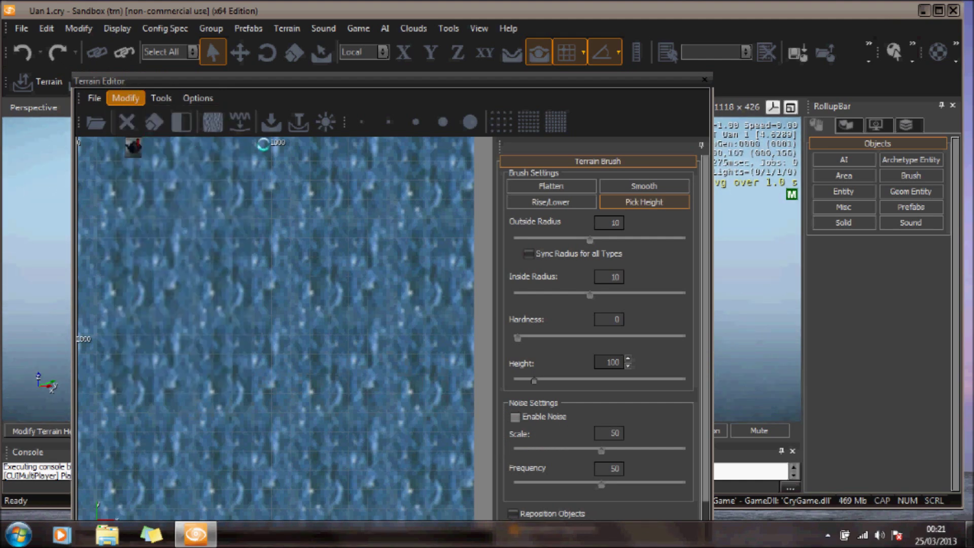
click(704, 79)
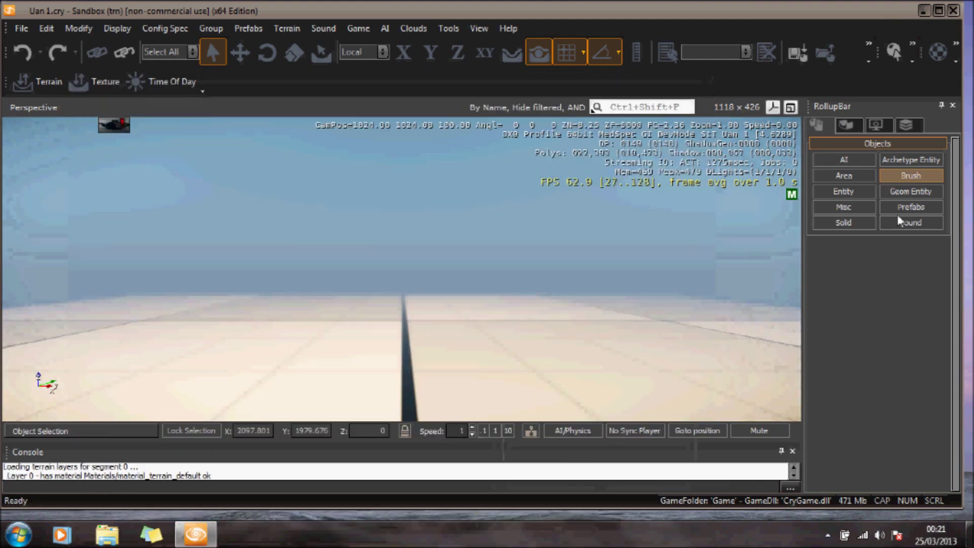
Step: Place the cube 1 geometry from levels > blender animations into the level as a Geom Entity
click(927, 193)
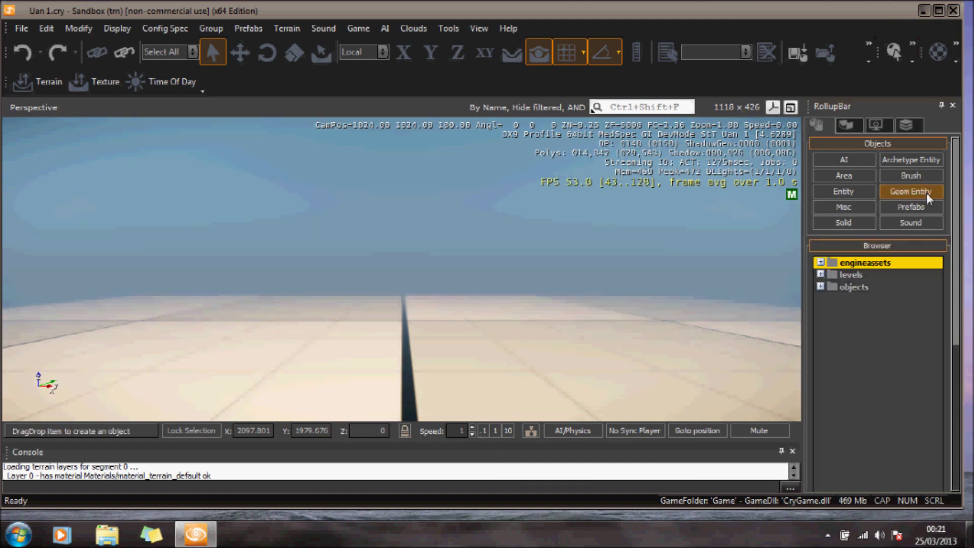
click(820, 276)
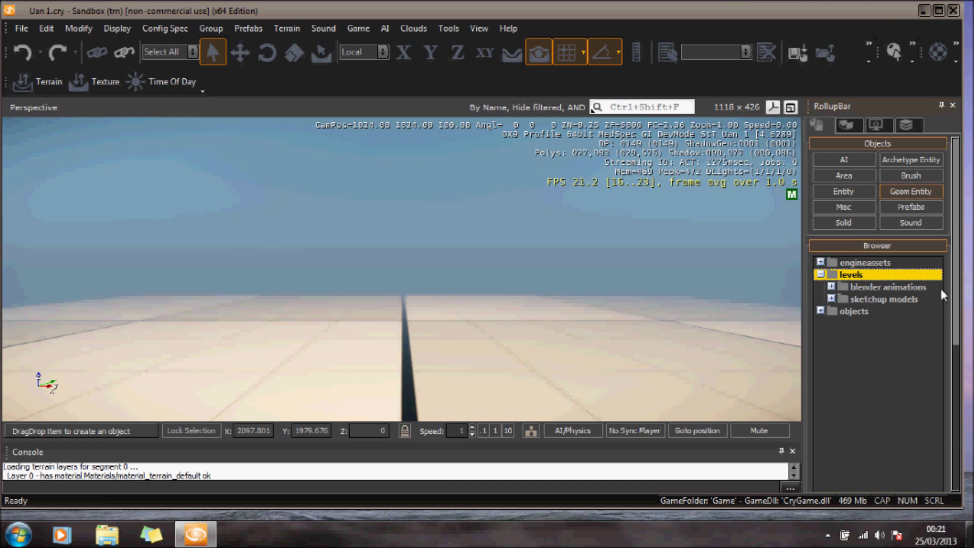
click(830, 287)
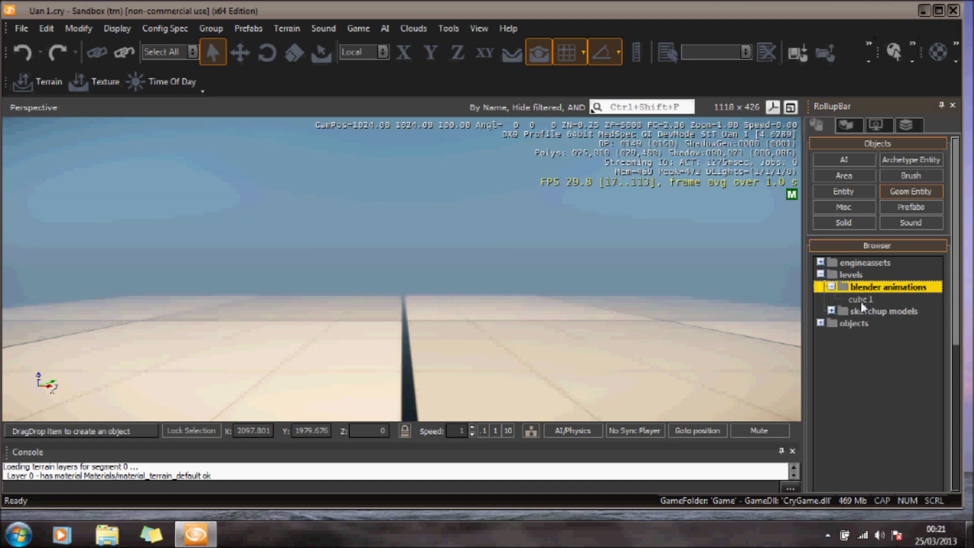
drag(869, 304, 609, 374)
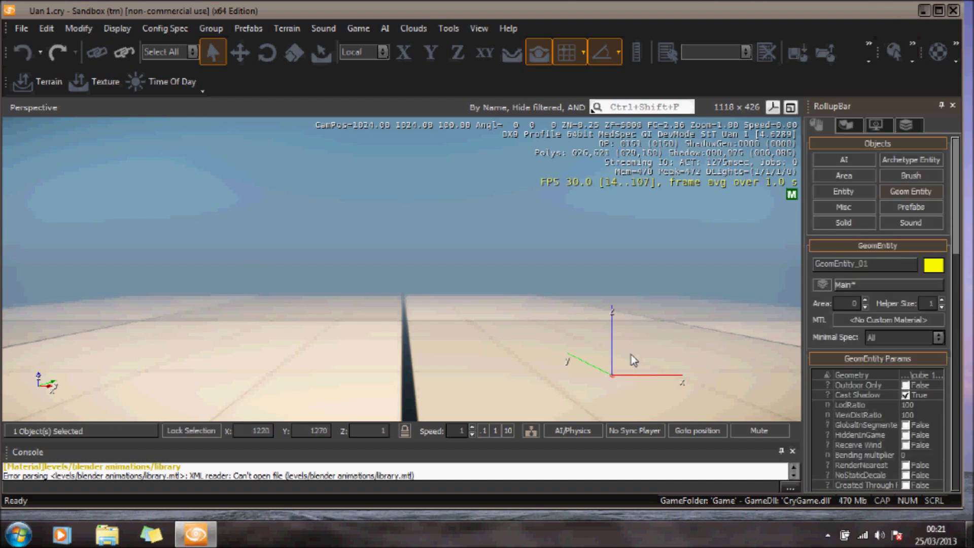
Step: Scale the cube up uniformly to about 29.26 on all axes
click(294, 54)
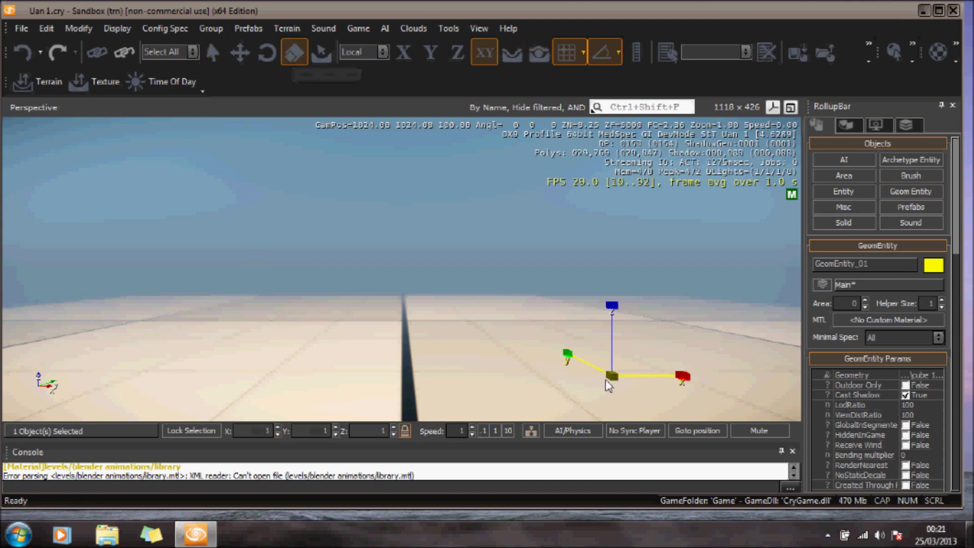
drag(611, 376, 726, 265)
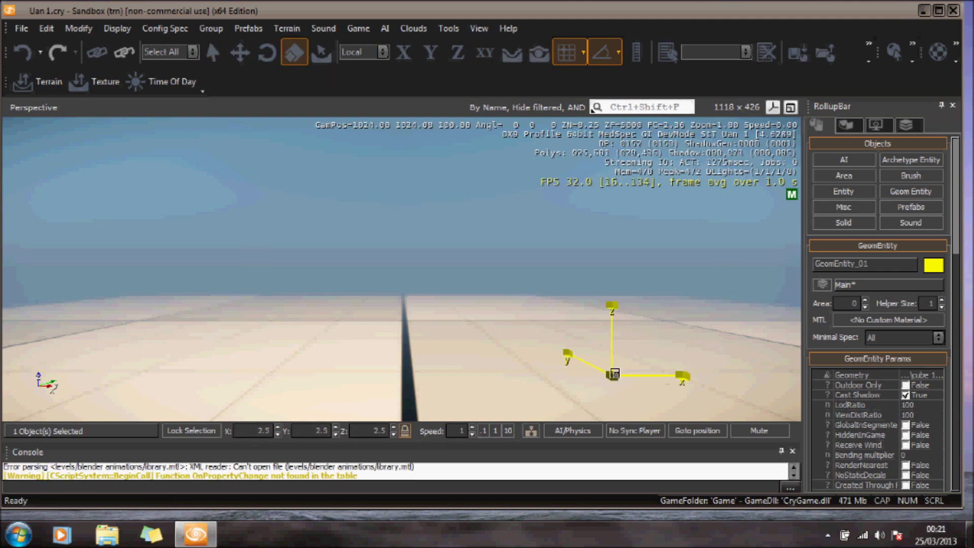
drag(716, 370, 766, 358)
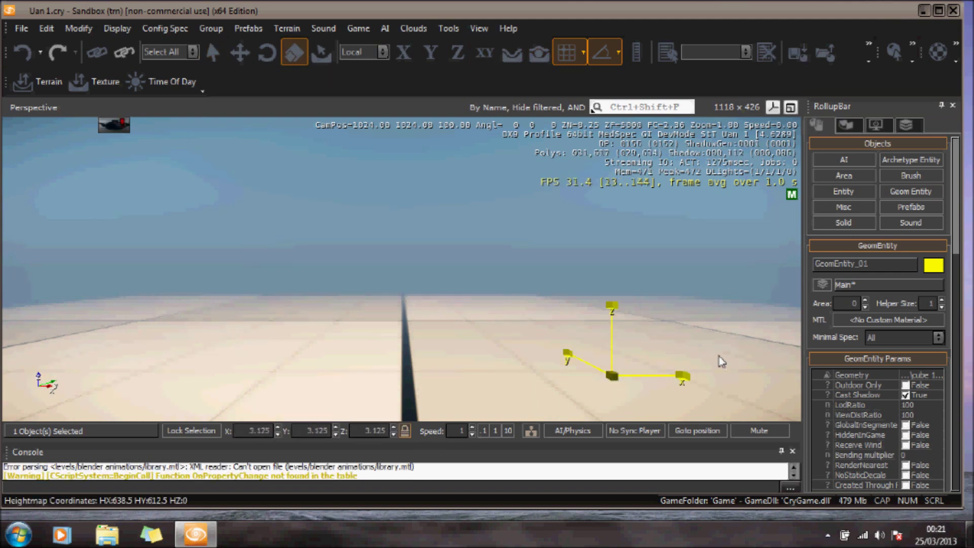
click(611, 376)
drag(604, 372, 658, 332)
drag(581, 376, 536, 387)
right_drag(537, 388, 533, 386)
scroll(533, 386, up, 2)
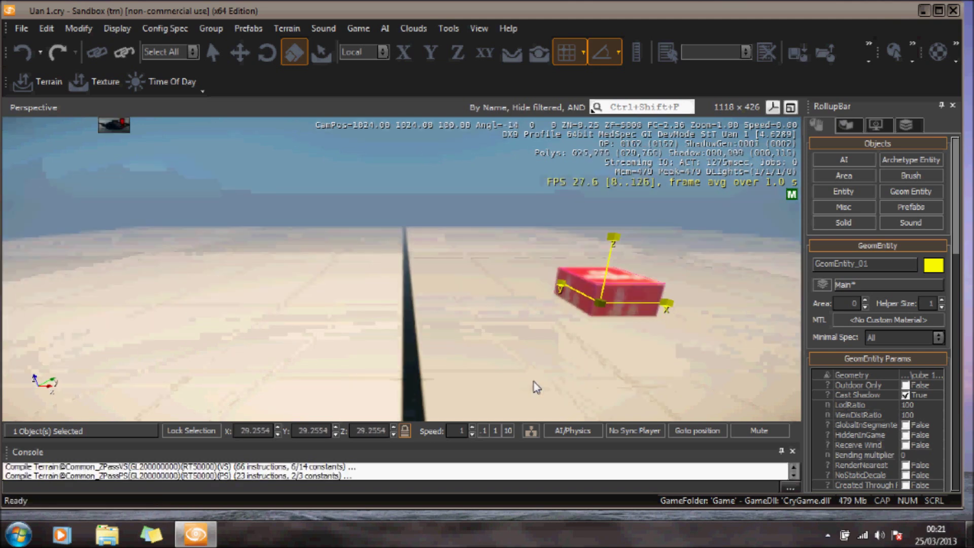
scroll(530, 365, up, 3)
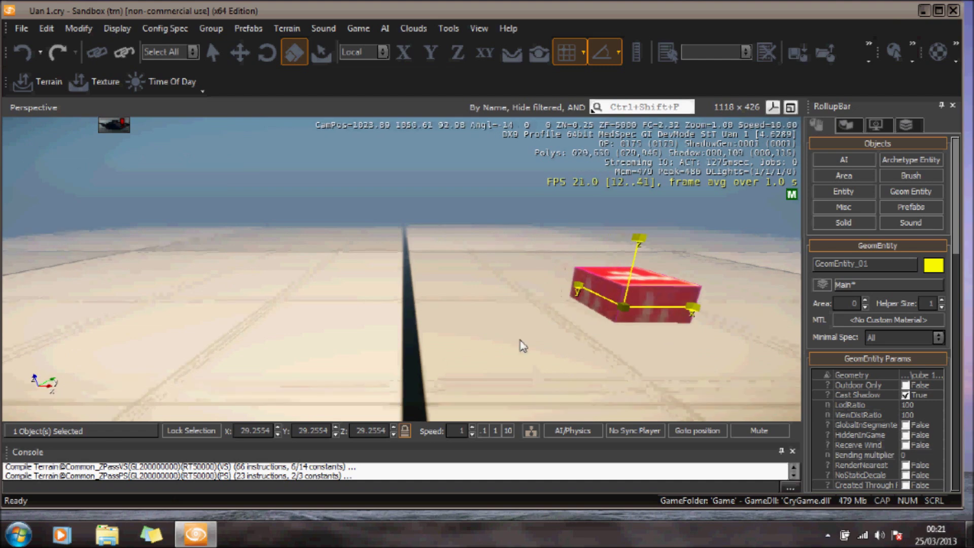
click(364, 30)
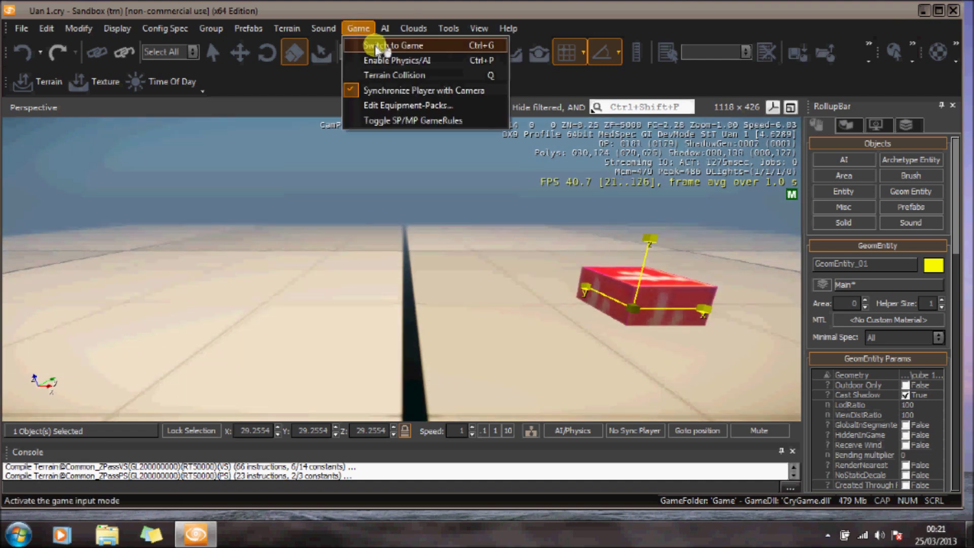
Step: Playtest in game mode, walking up to the red cube and firing at it, then exit to the editor
click(371, 43)
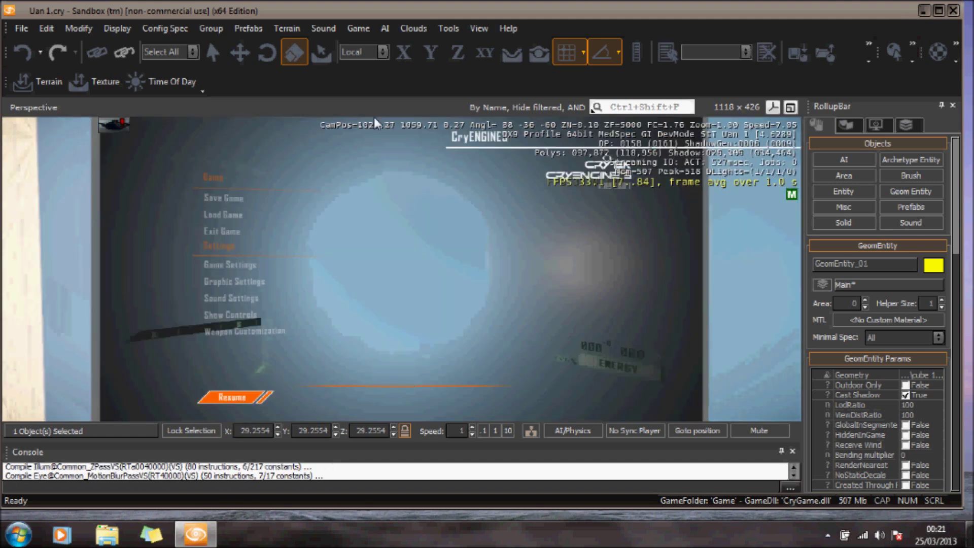
key(Escape)
click(363, 26)
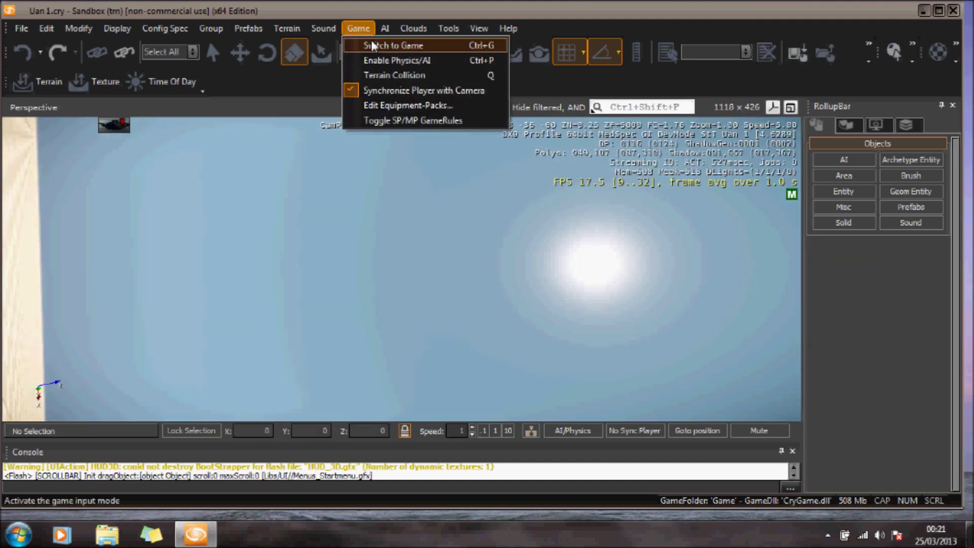
click(374, 44)
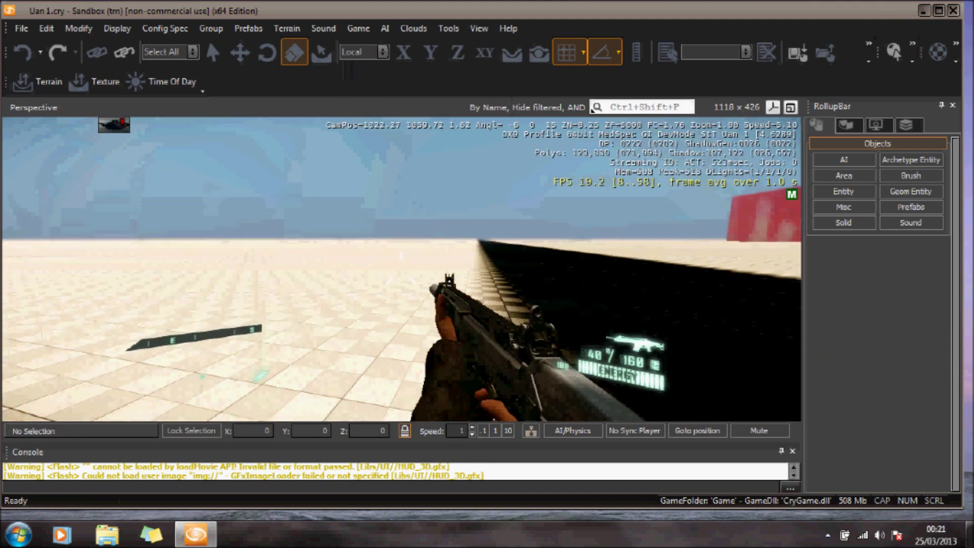
key(w)
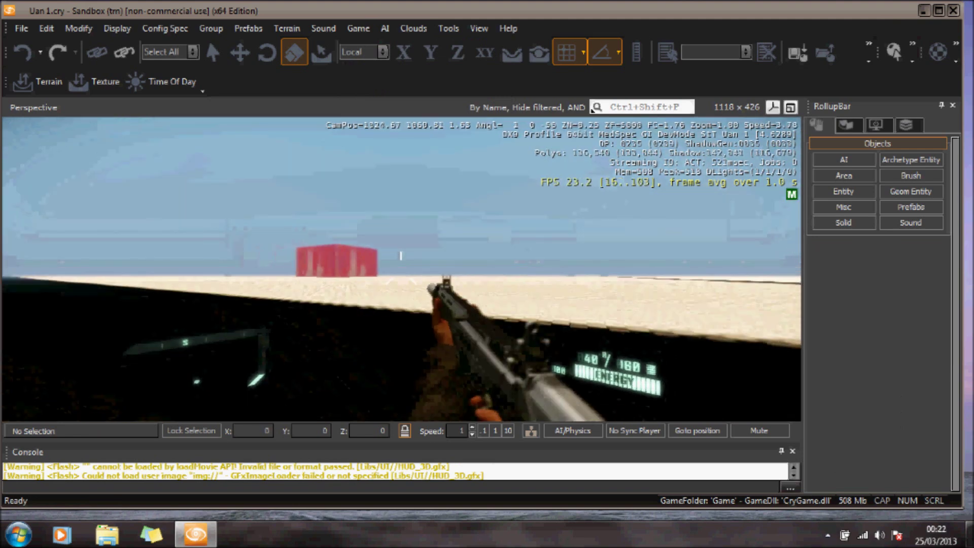
key(w)
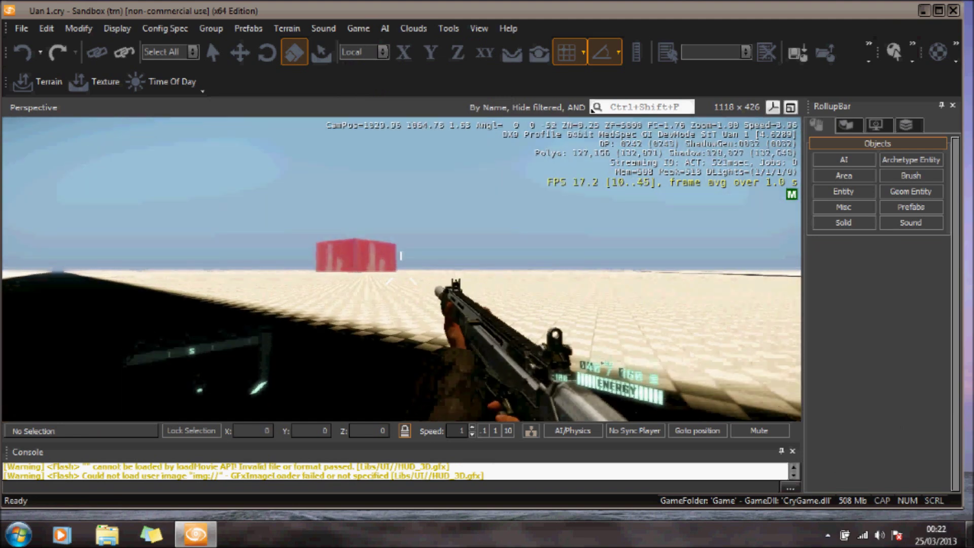
key(w)
click(592, 109)
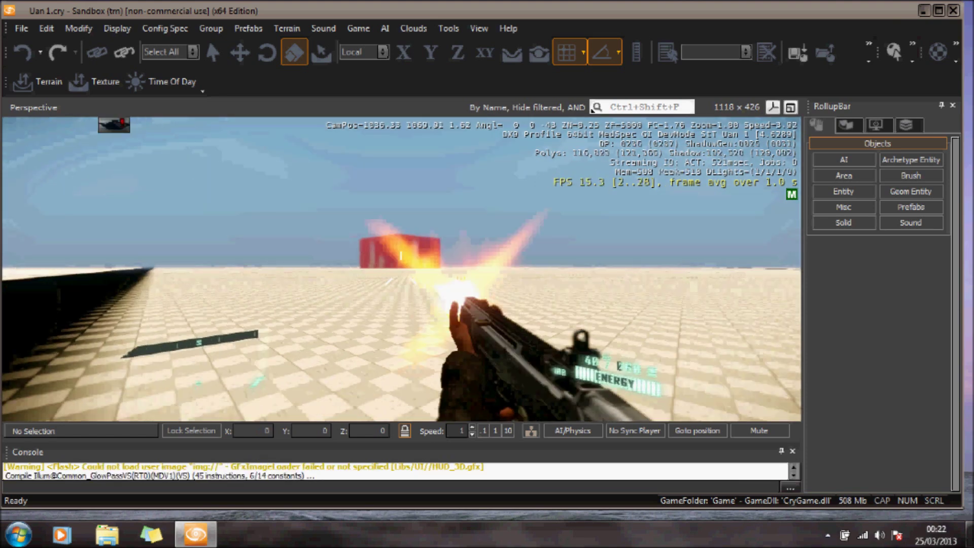
key(Escape)
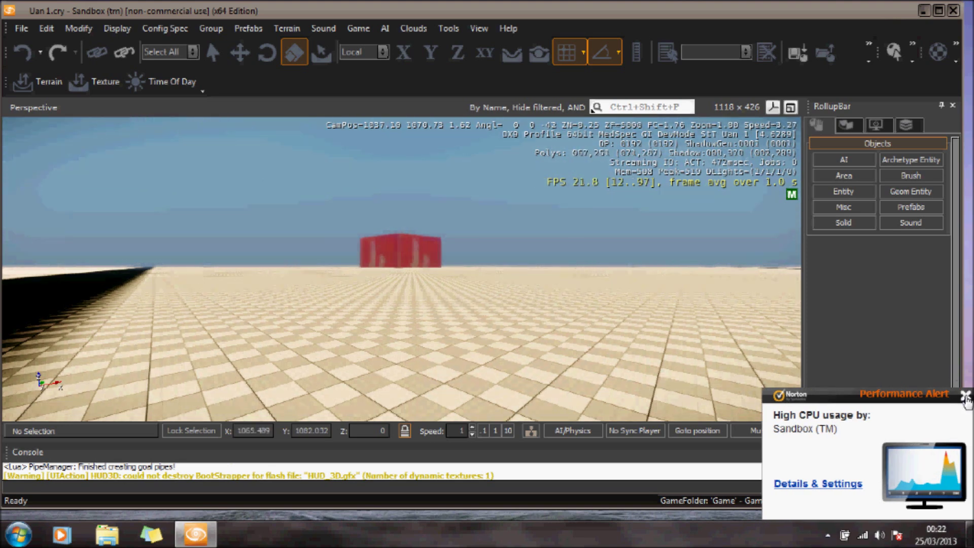
Step: Dismiss the performance alert and select GeomEntity_01 from the level's object list
click(965, 395)
click(48, 29)
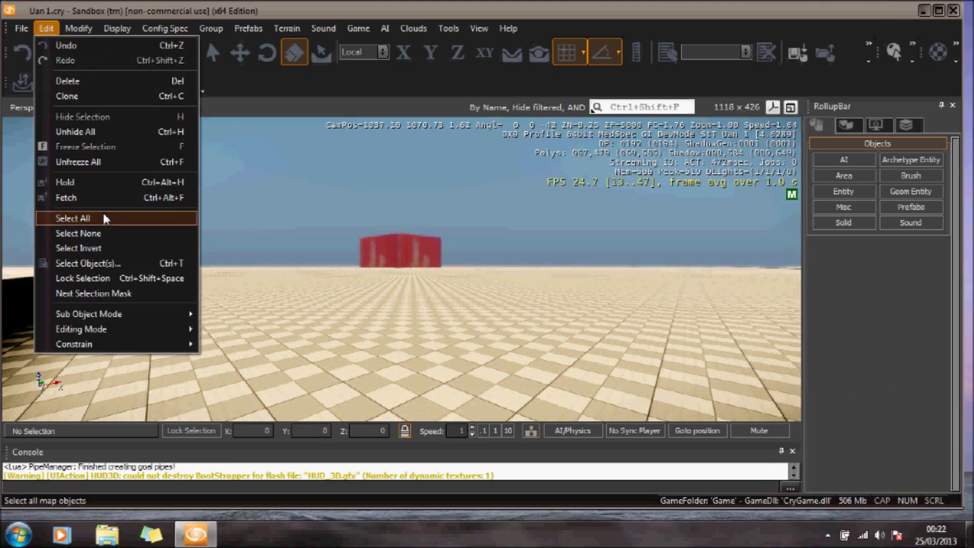
click(110, 264)
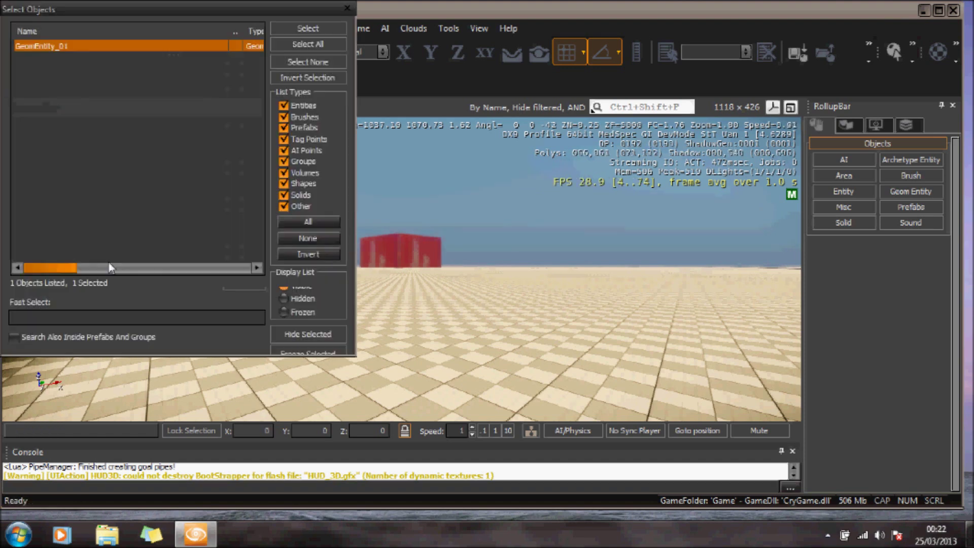
click(291, 29)
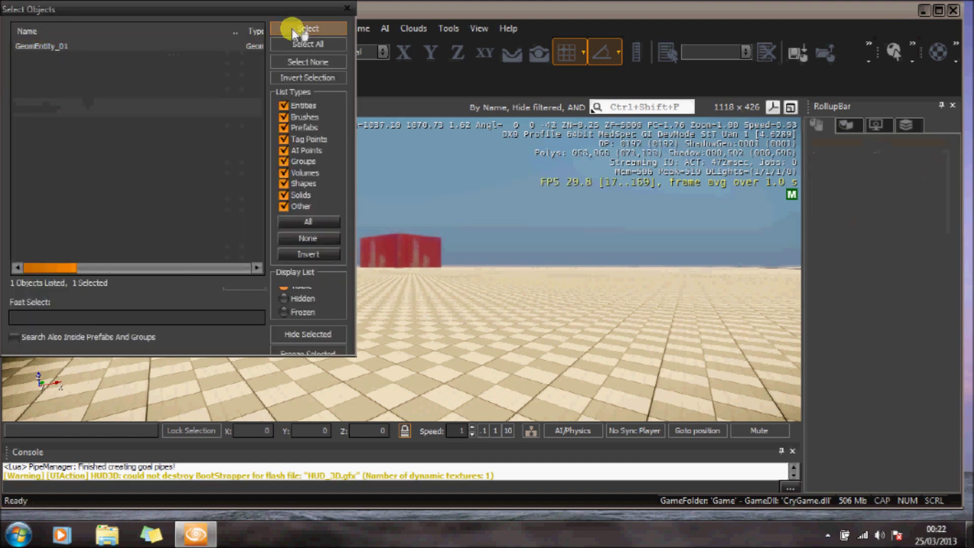
click(347, 8)
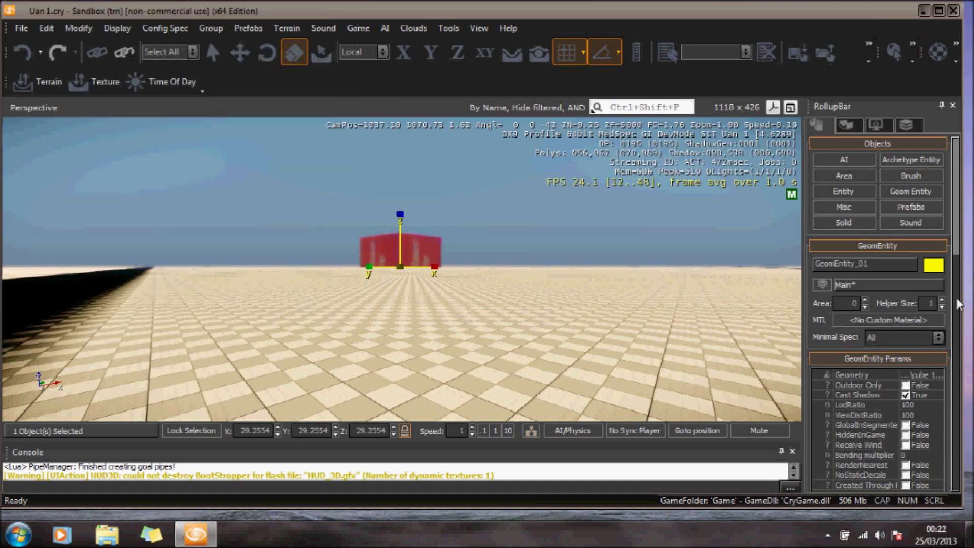
Step: Check that the cube's Geometry property points to cube 1.cga
click(942, 375)
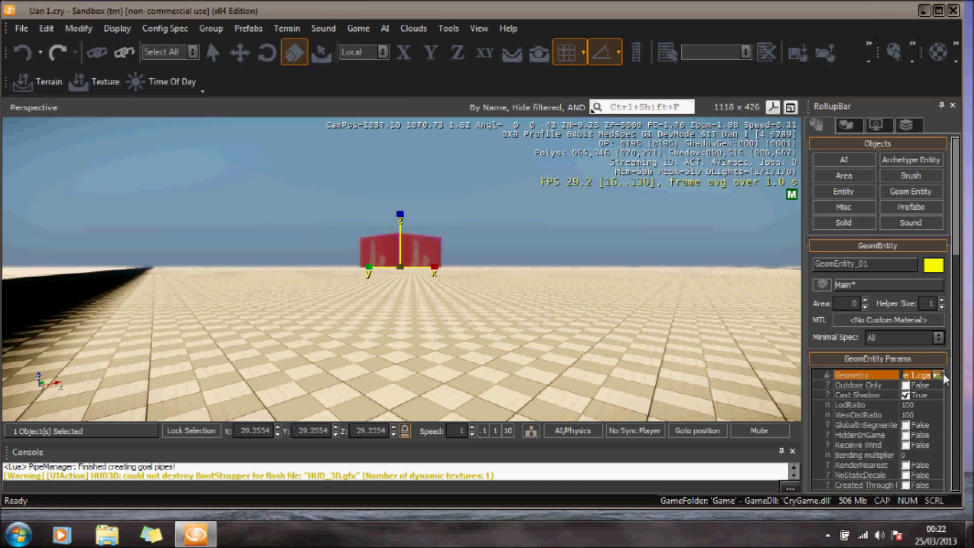
click(943, 374)
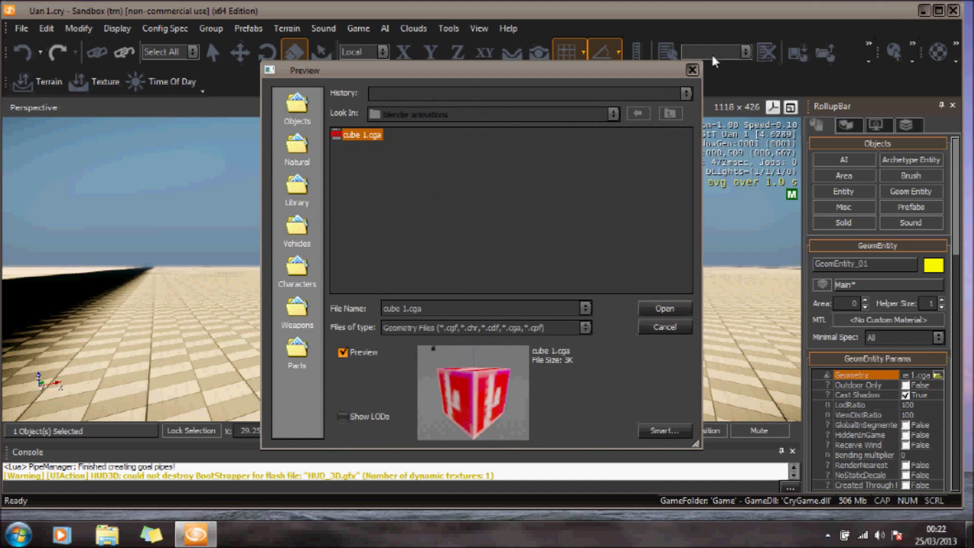
click(697, 69)
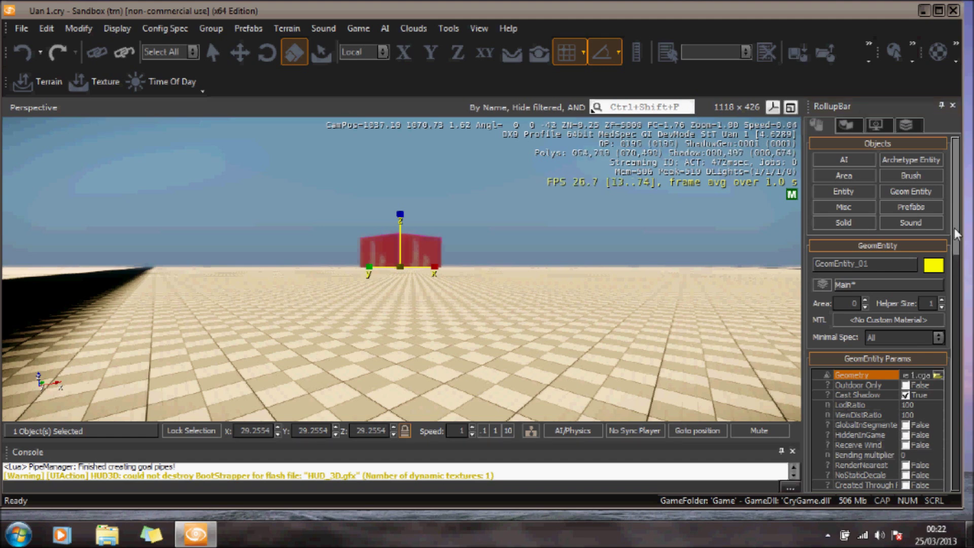
Step: Create a Flow Graph for GeomEntity_01 in a new group named CUbe 1
drag(958, 235, 962, 327)
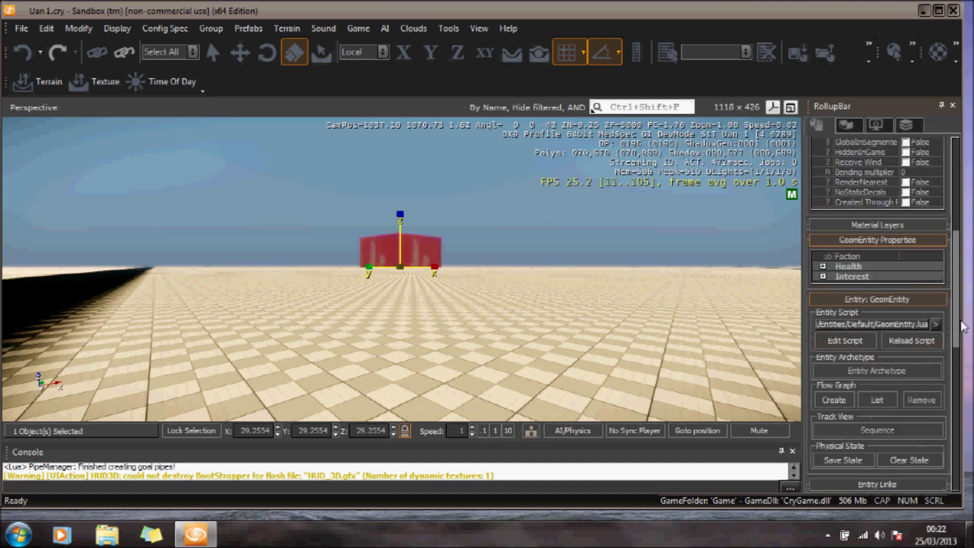
click(832, 399)
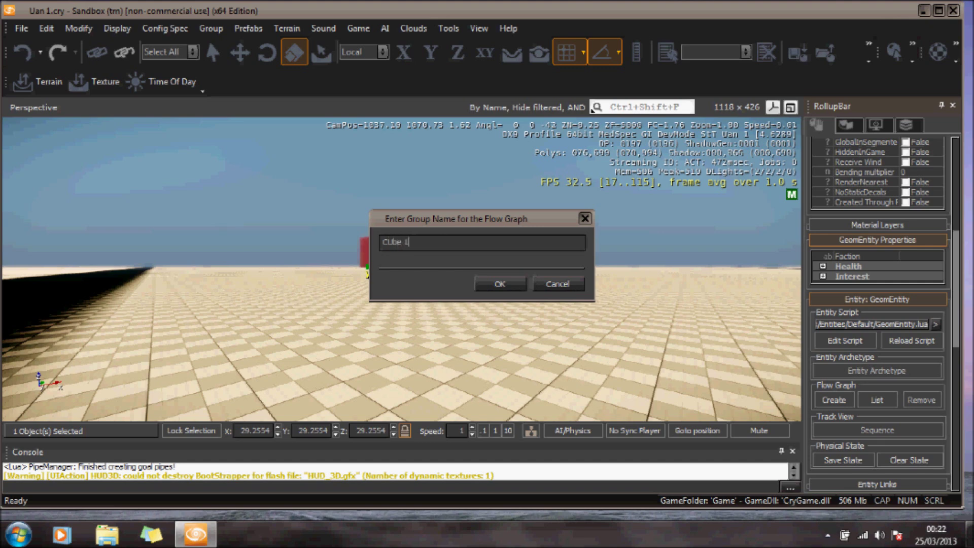
click(491, 282)
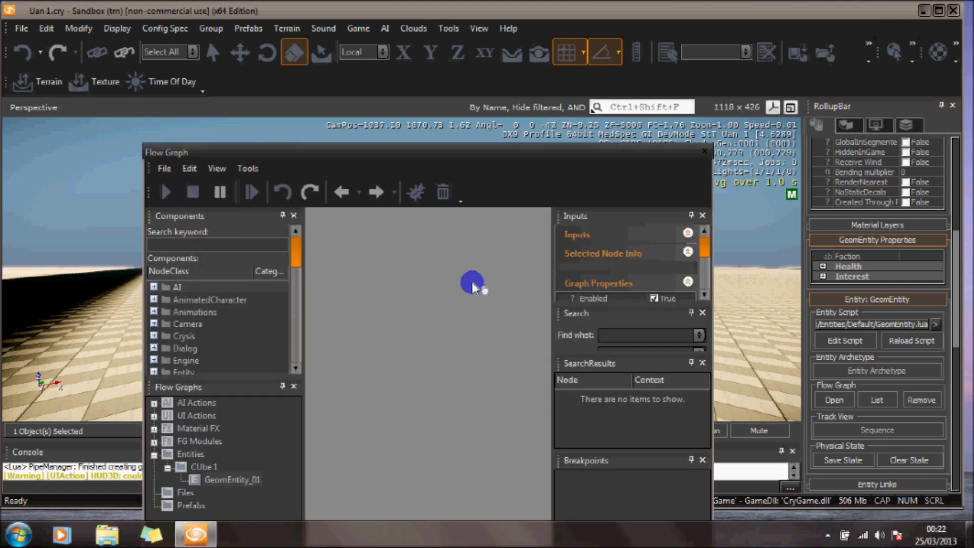
Step: Add an Animations PlayAnimation node targeting the graph's own entity
right_click(471, 283)
mouse_move(496, 290)
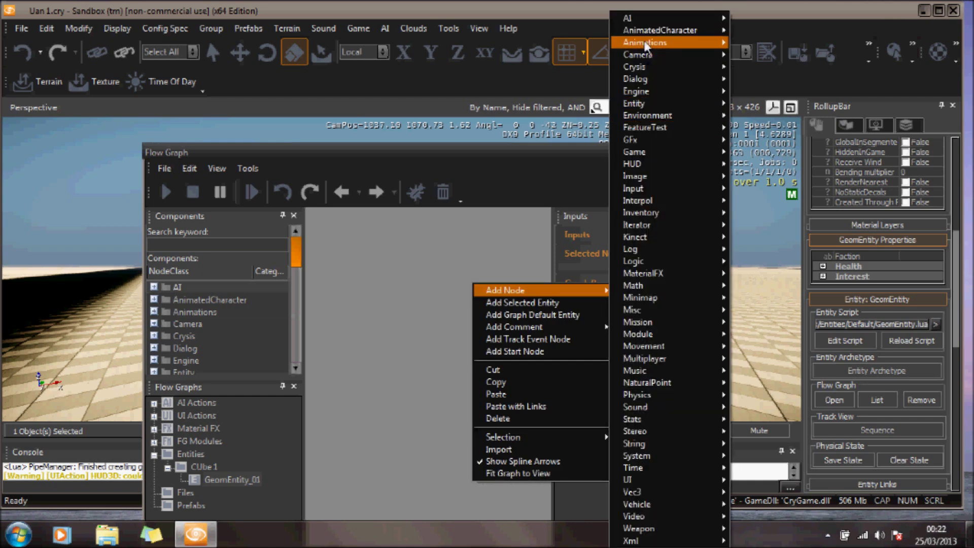
mouse_move(645, 45)
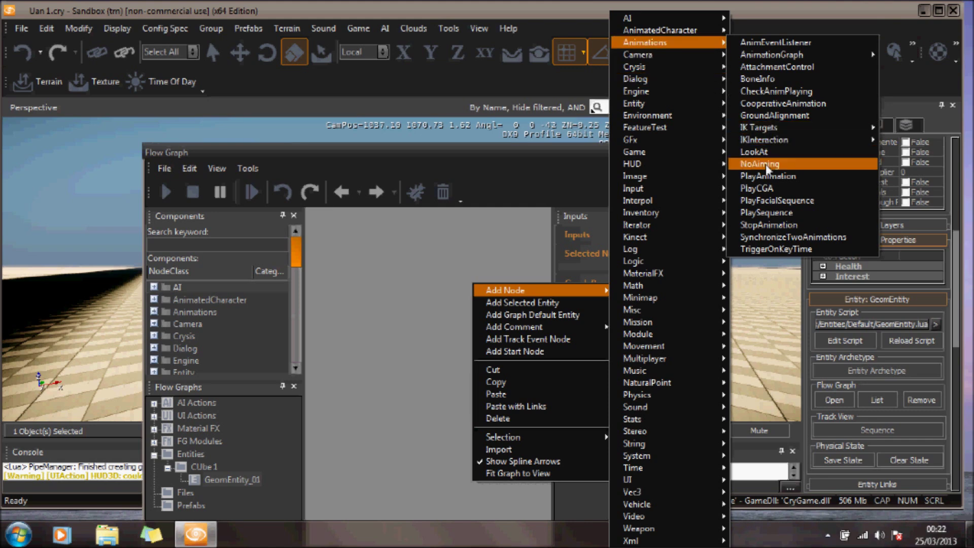
click(773, 178)
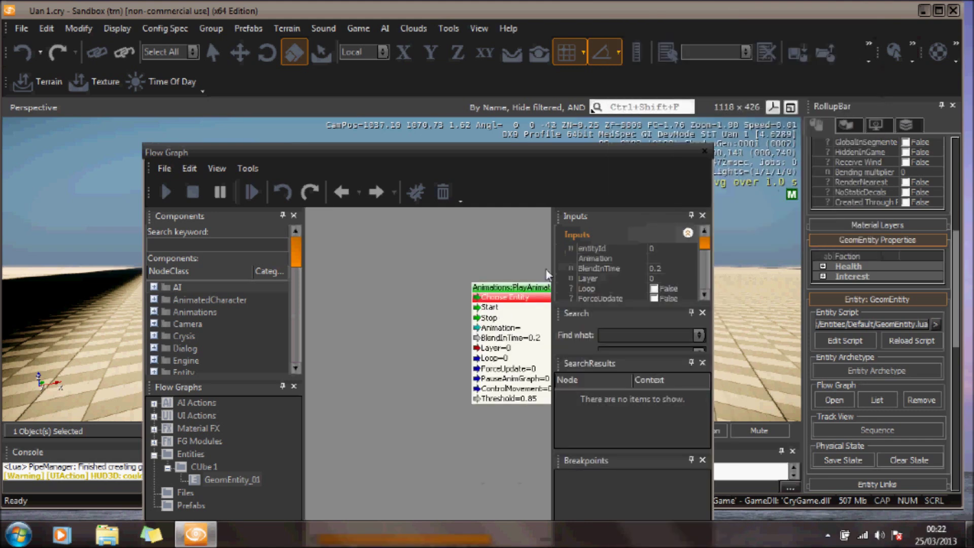
drag(552, 254, 651, 254)
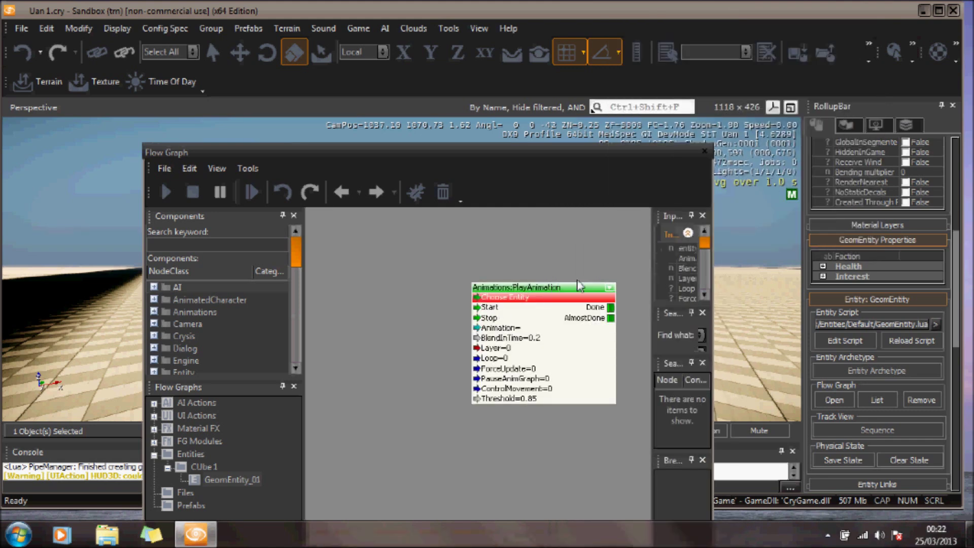
right_click(528, 300)
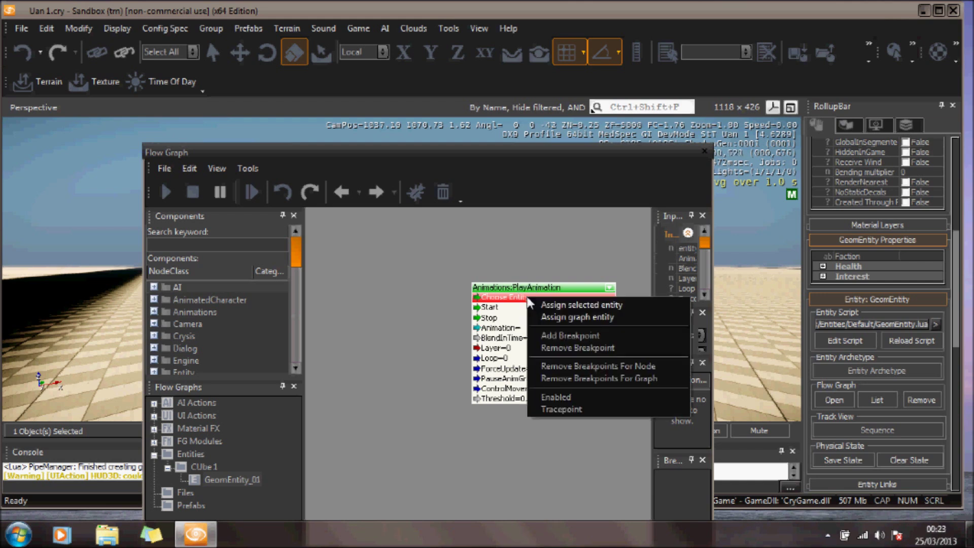
click(544, 316)
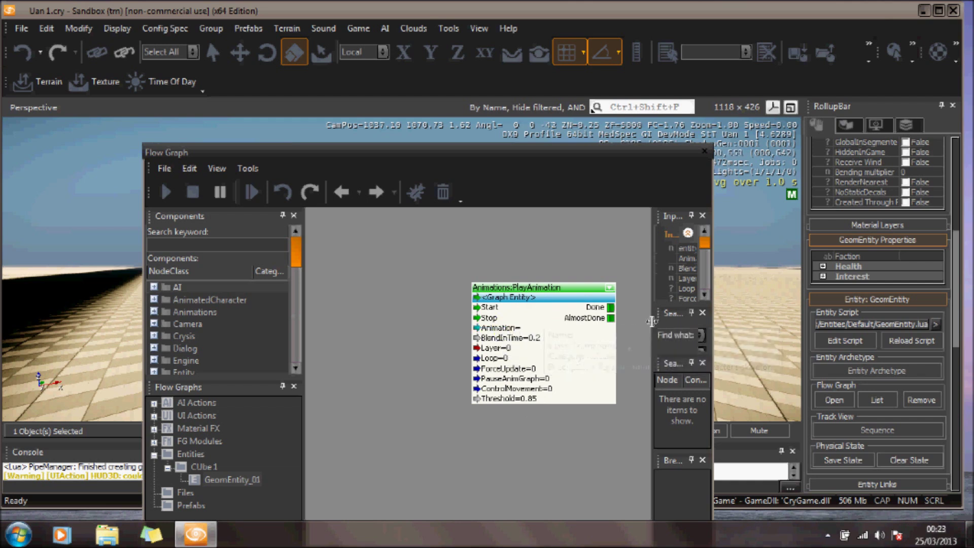
Step: Set the PlayAnimation node's Animation input to CubeAction
drag(655, 323, 634, 323)
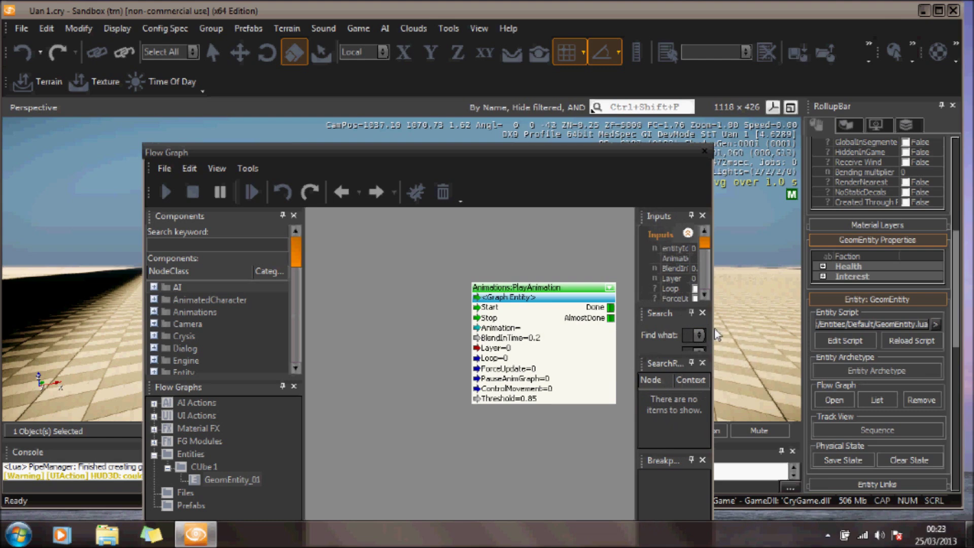
drag(712, 329, 761, 333)
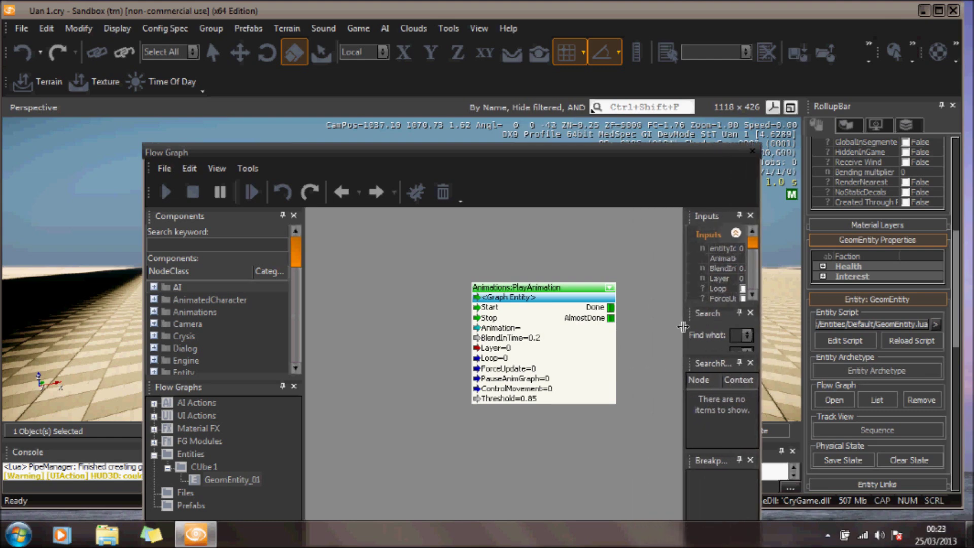
drag(683, 326, 621, 337)
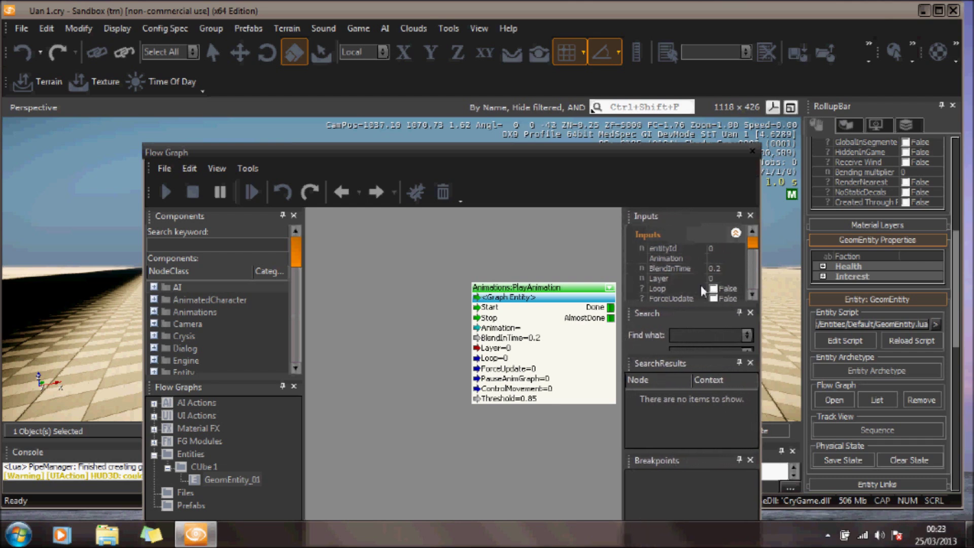
click(741, 259)
click(740, 259)
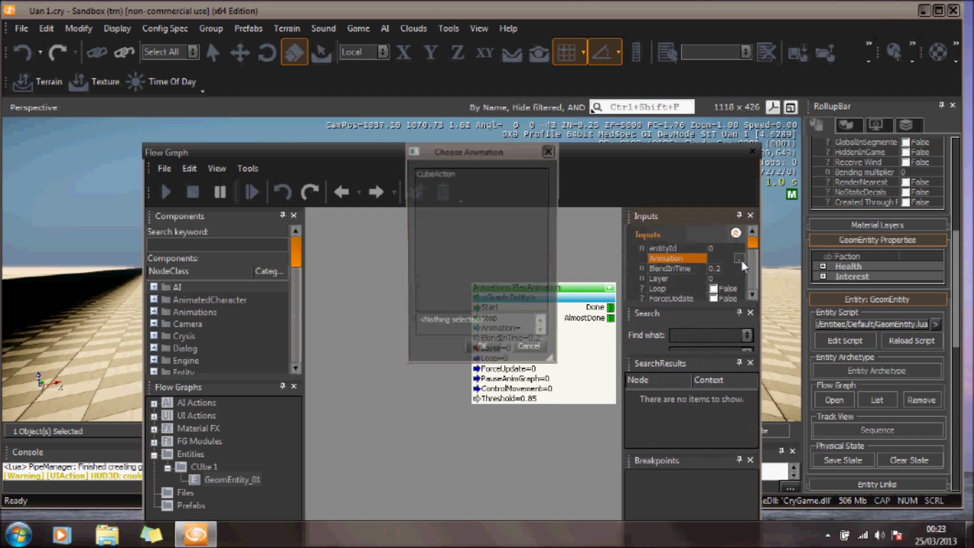
click(444, 173)
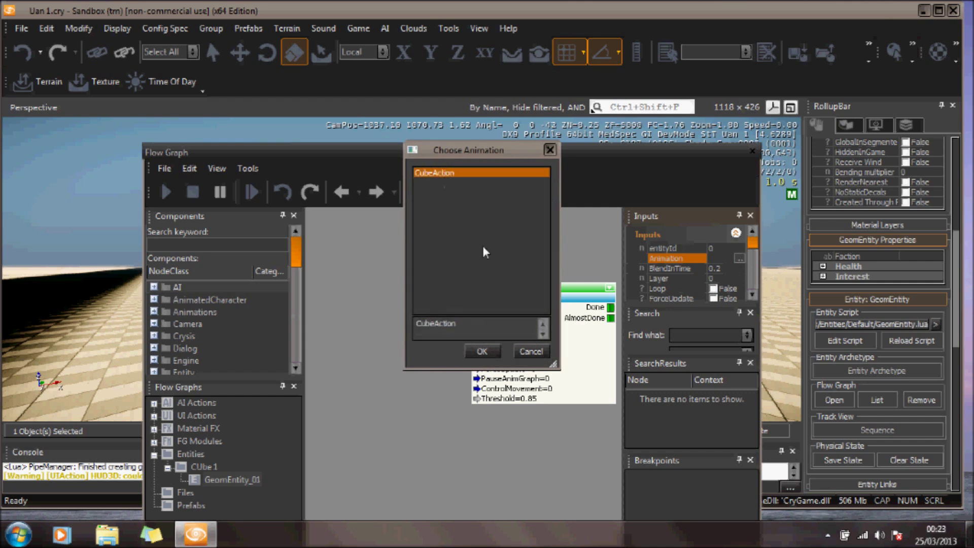
click(486, 354)
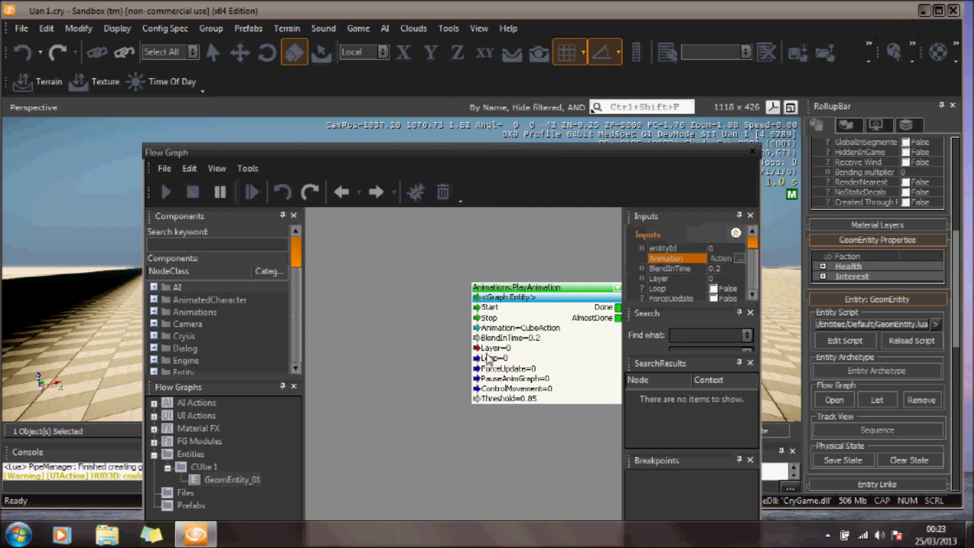
Step: Add a Start node wired into PlayAnimation's Start input, then close the flow graph
right_click(363, 271)
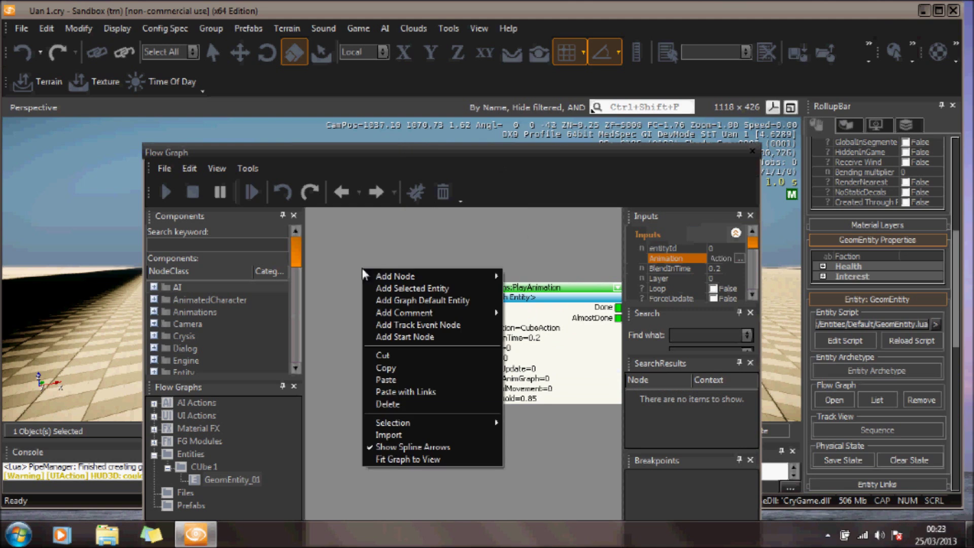
click(409, 336)
drag(423, 274, 414, 299)
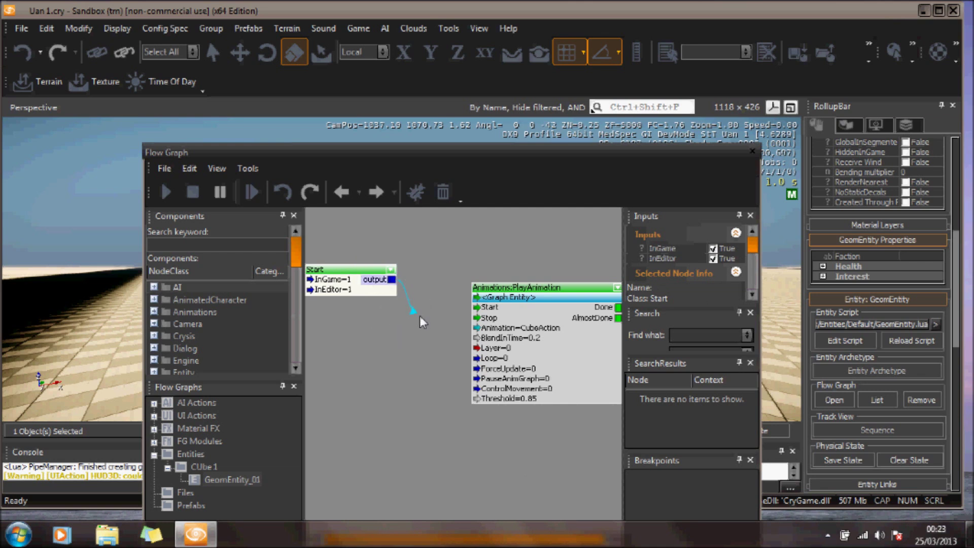
drag(432, 330, 475, 308)
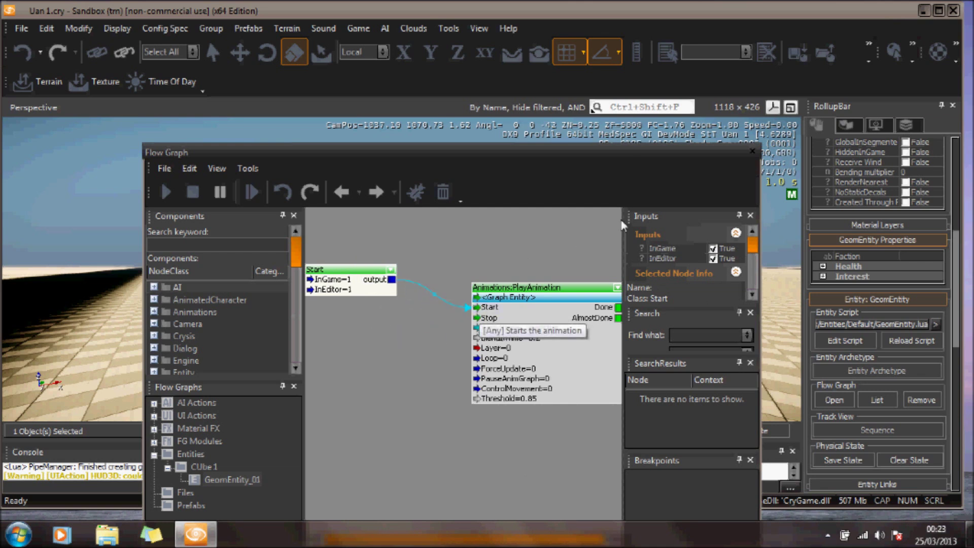
click(751, 151)
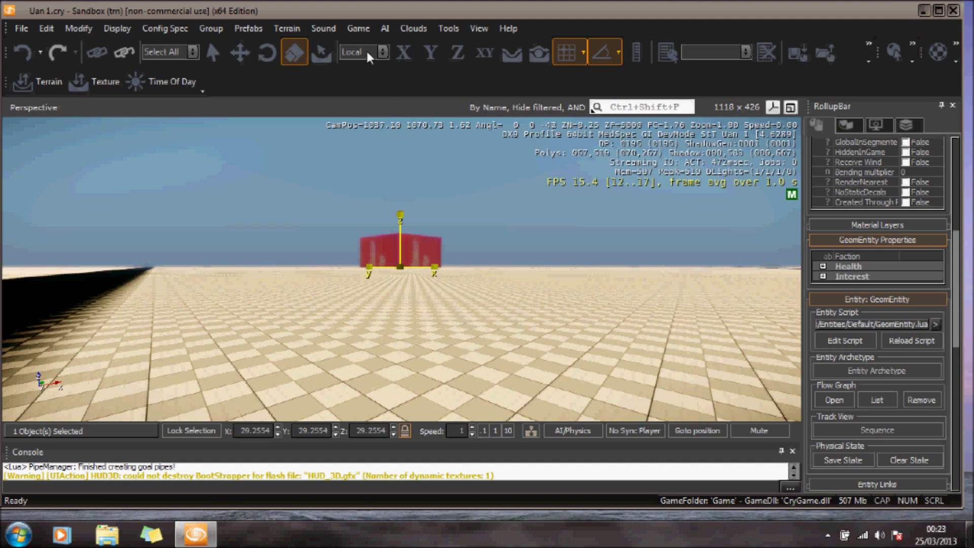
click(360, 28)
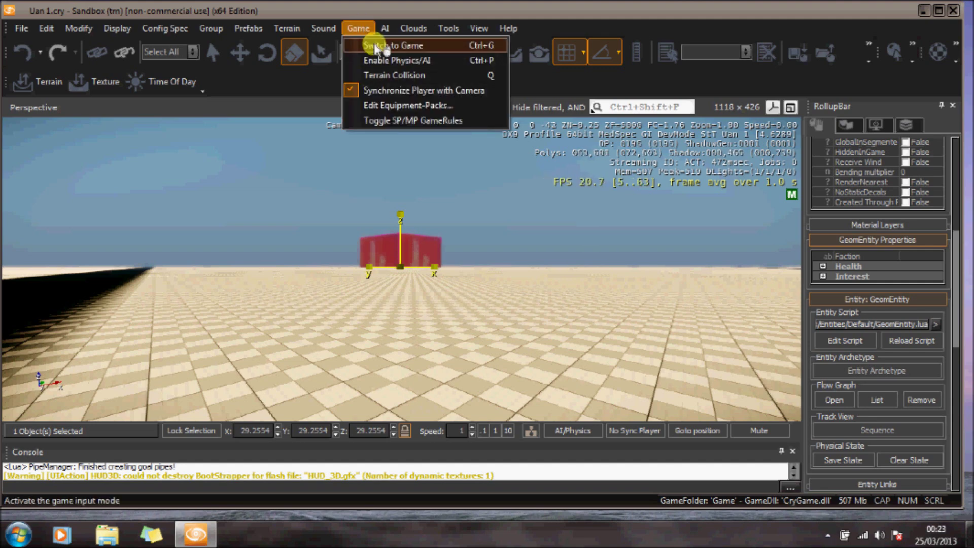
click(375, 47)
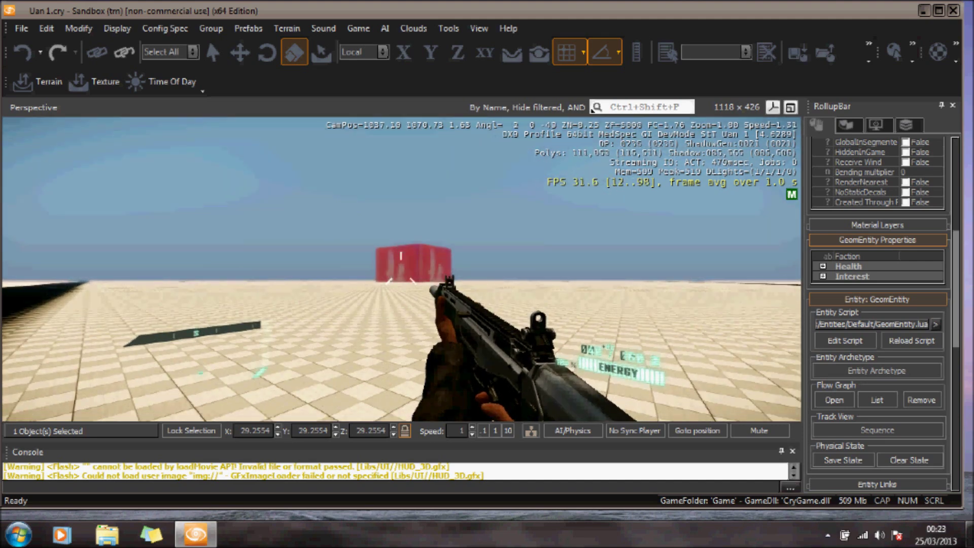
key(Escape)
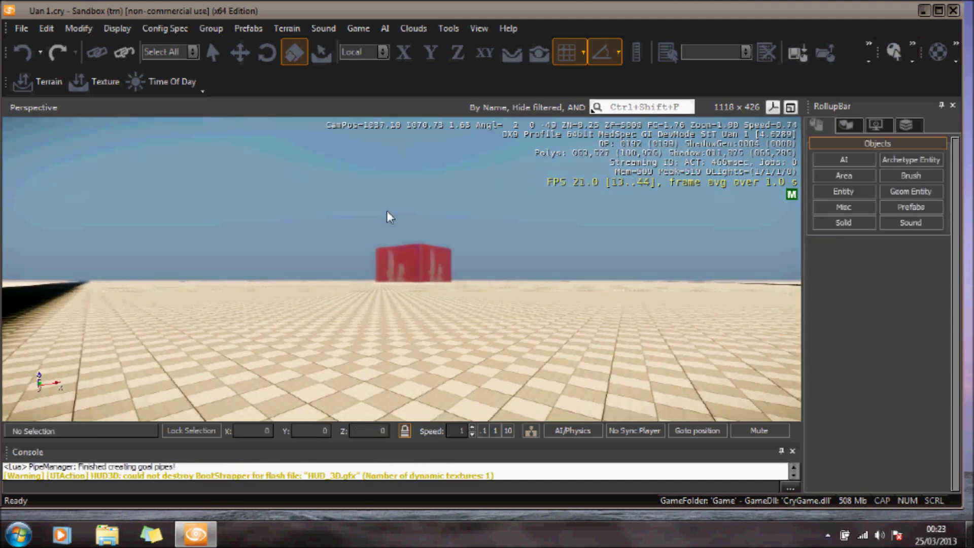
Step: Select GeomEntity_01 and open its flow graph
click(51, 29)
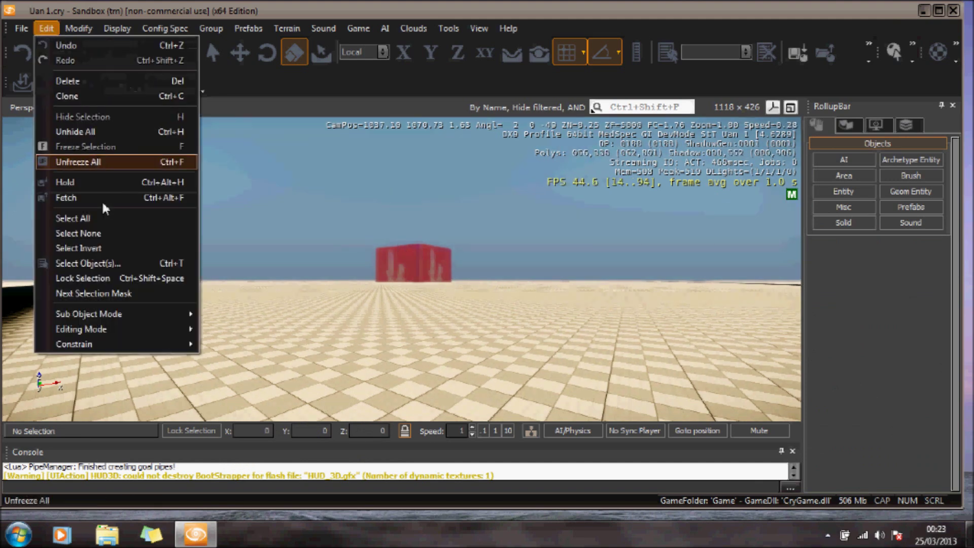
click(130, 266)
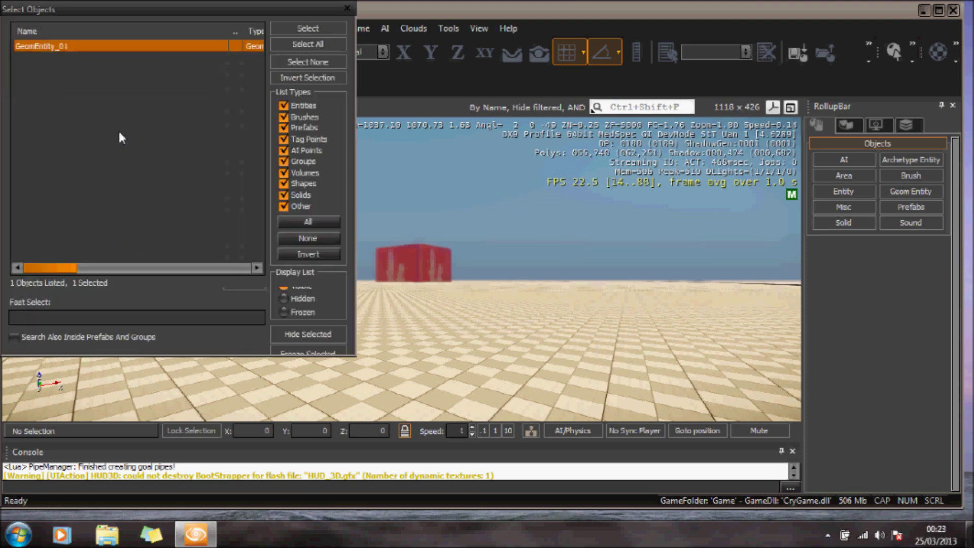
click(316, 28)
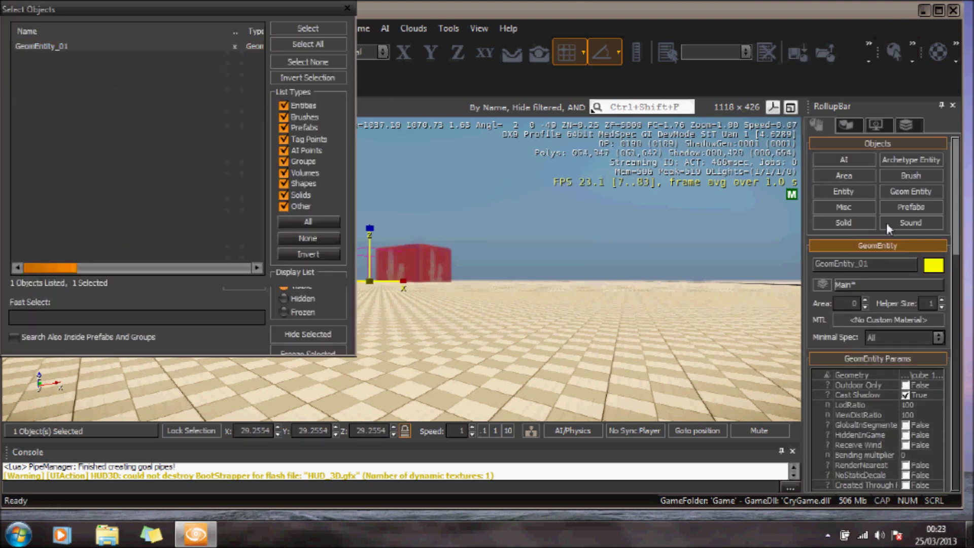
drag(957, 238, 963, 386)
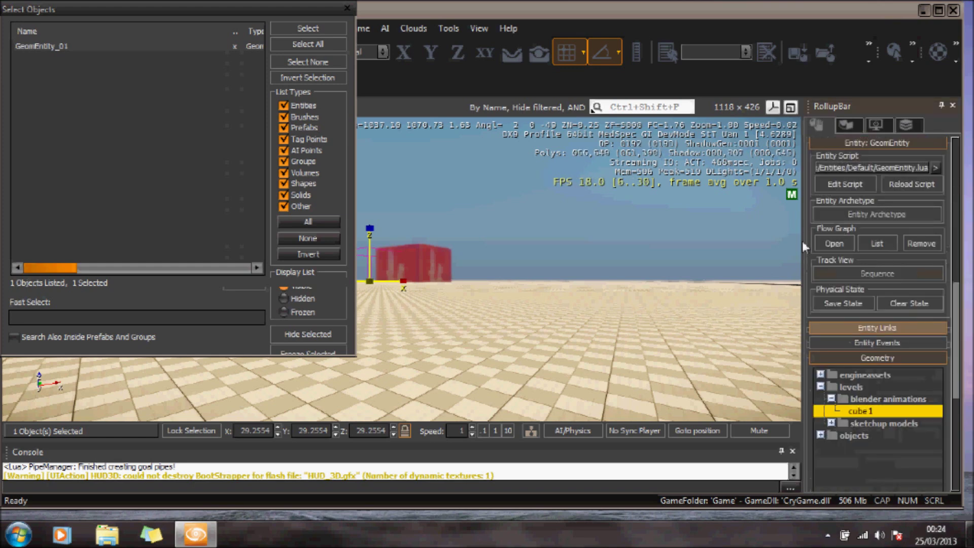
click(851, 245)
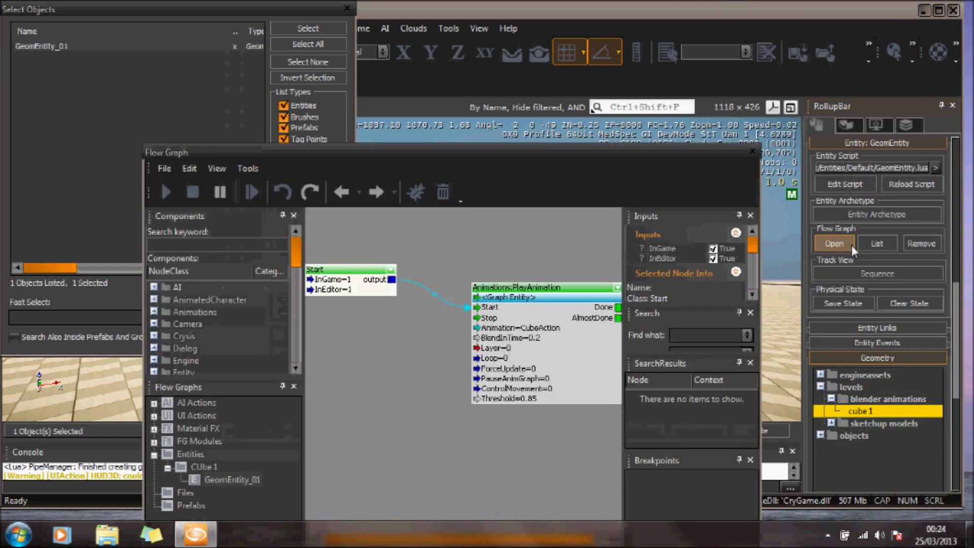
Step: Enable Loop on the PlayAnimation node and close the flow graph
mouse_move(752, 244)
mouse_down()
mouse_move(753, 269)
mouse_move(753, 235)
mouse_up()
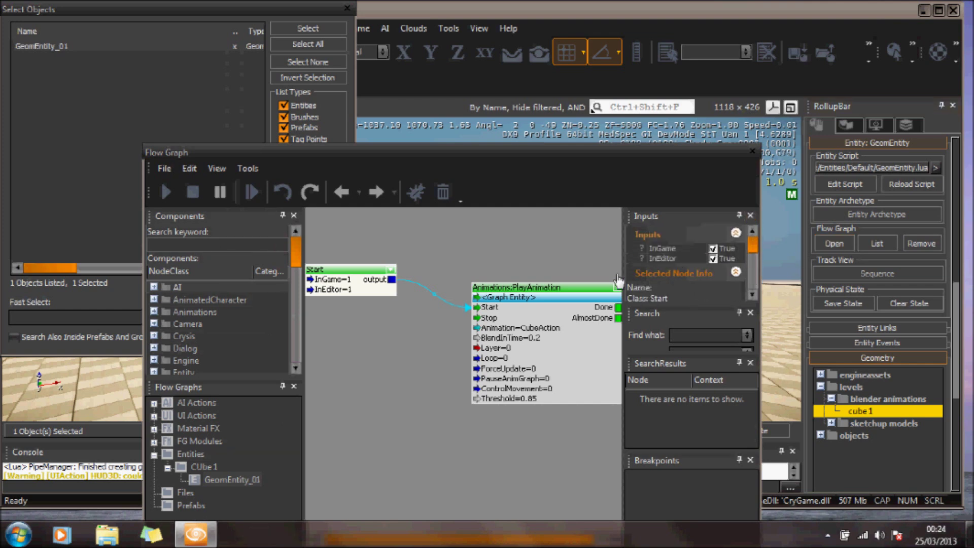
click(586, 294)
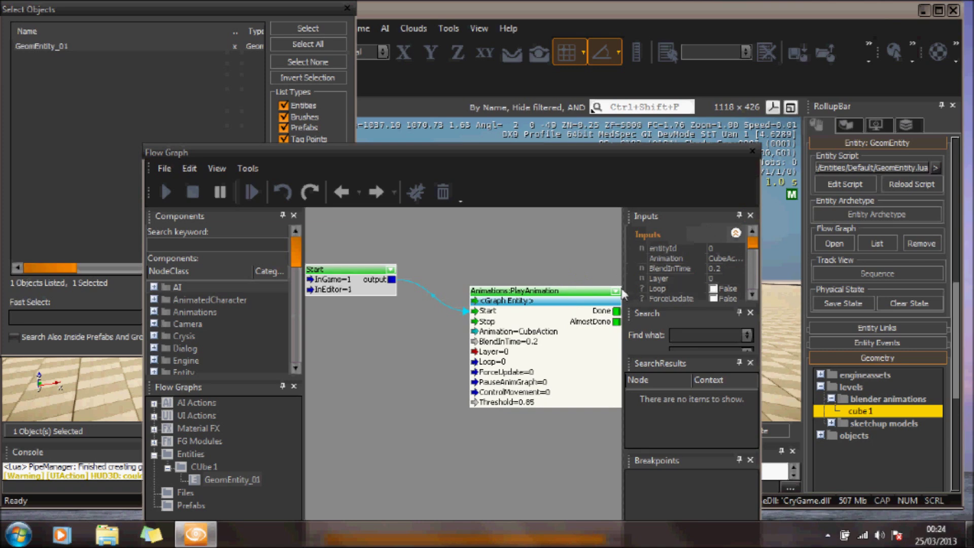
click(714, 288)
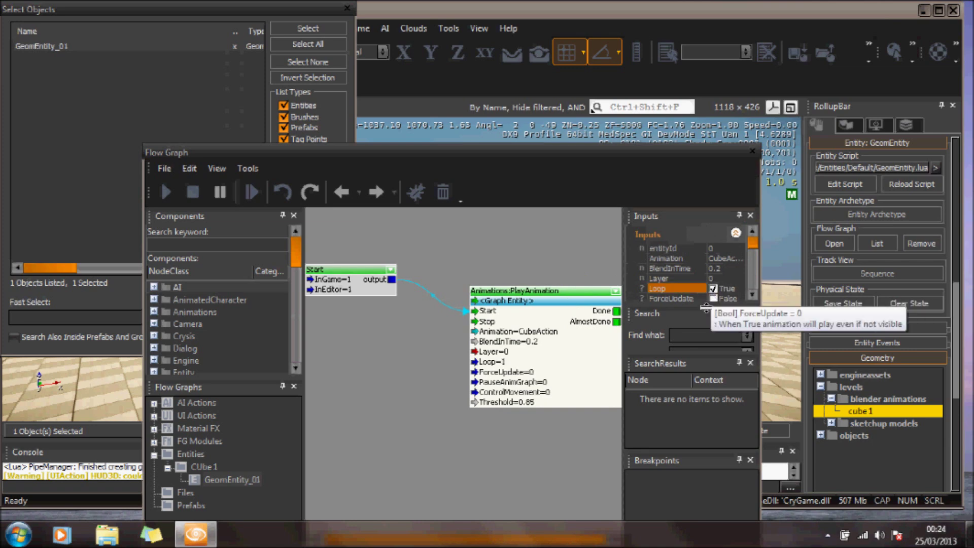
click(754, 154)
Step: Close the object list and switch to game mode to watch the cube's CubeAction animation
click(349, 9)
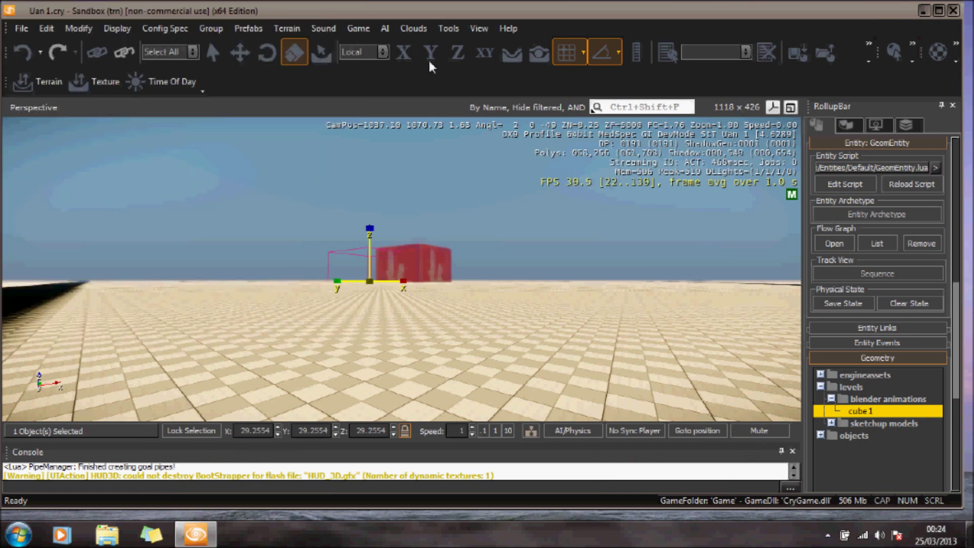
click(368, 28)
click(379, 46)
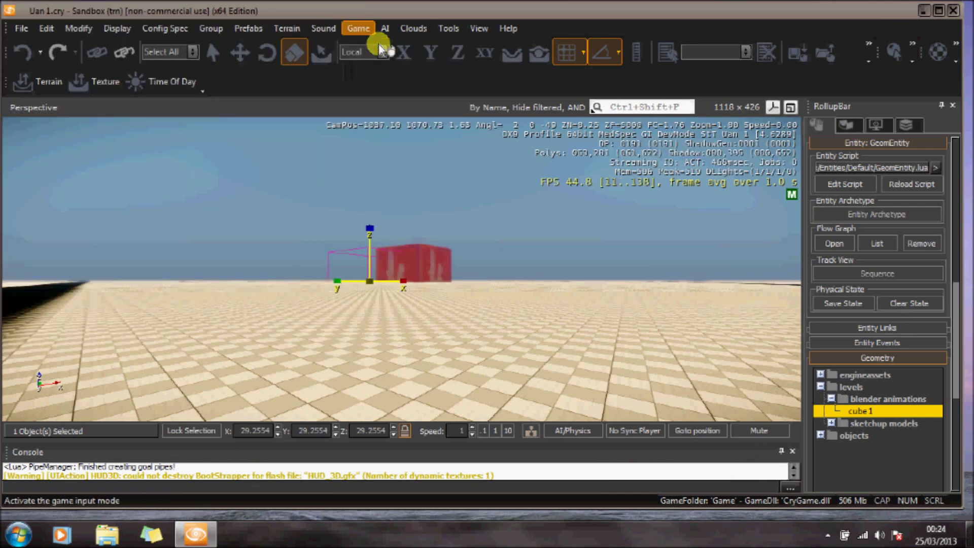